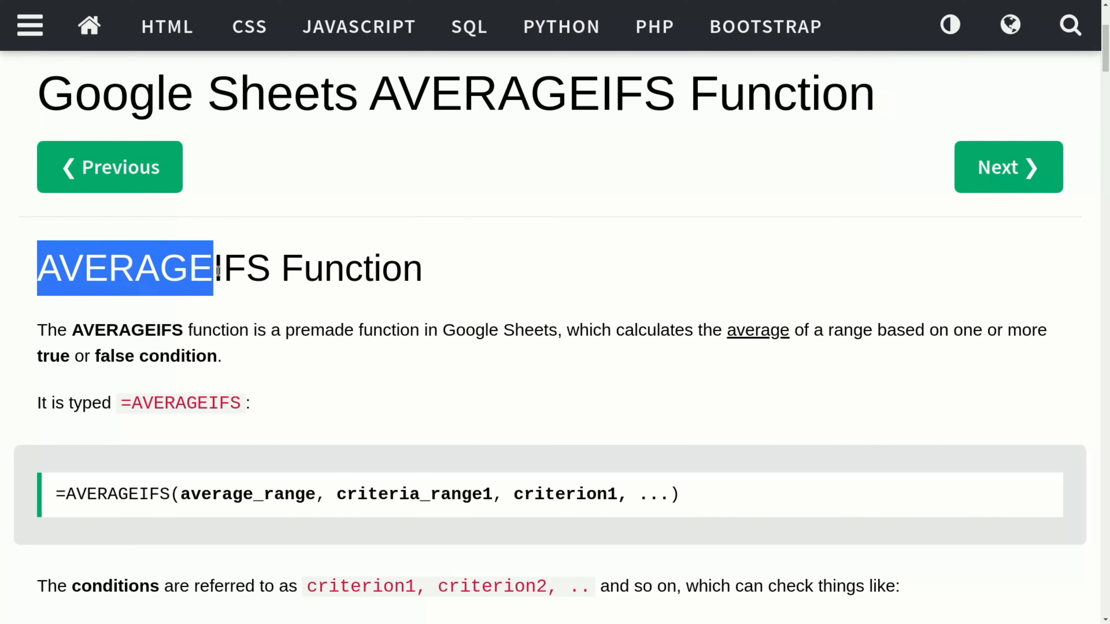
# Read the AVERAGEIFS reference page, examining the function's description, syntax, and the conditions and ranges it accepts.
pyautogui.moveTo(247, 269); pyautogui.dragTo(43, 256)
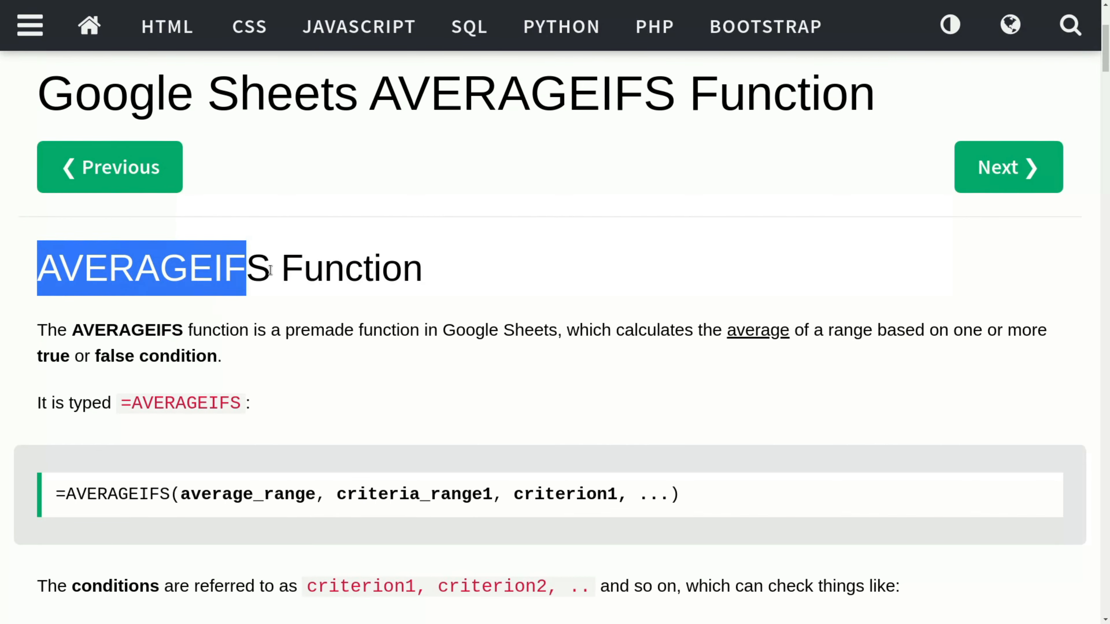
pyautogui.moveTo(271, 269); pyautogui.dragTo(39, 268)
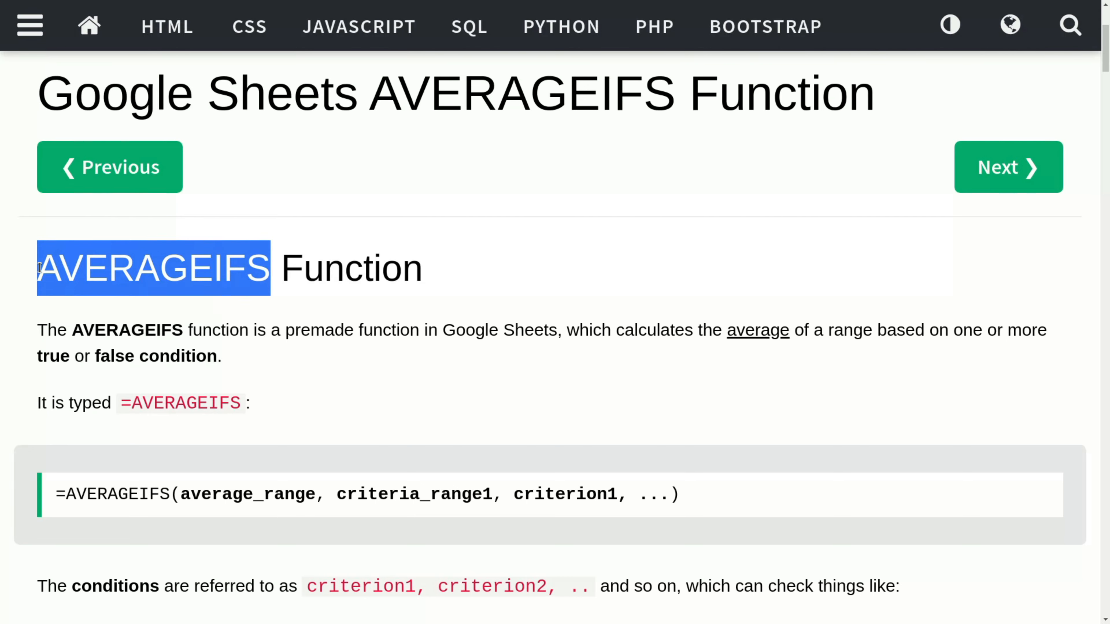
pyautogui.click(459, 265)
pyautogui.scroll(-1, 439, 250)
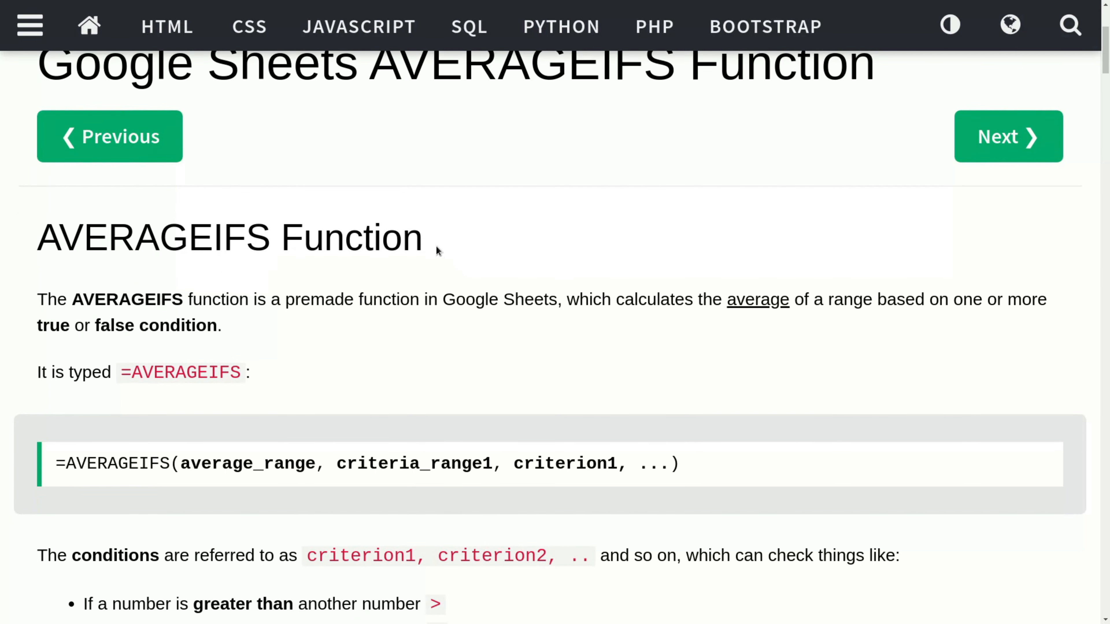
pyautogui.scroll(-2, 439, 236)
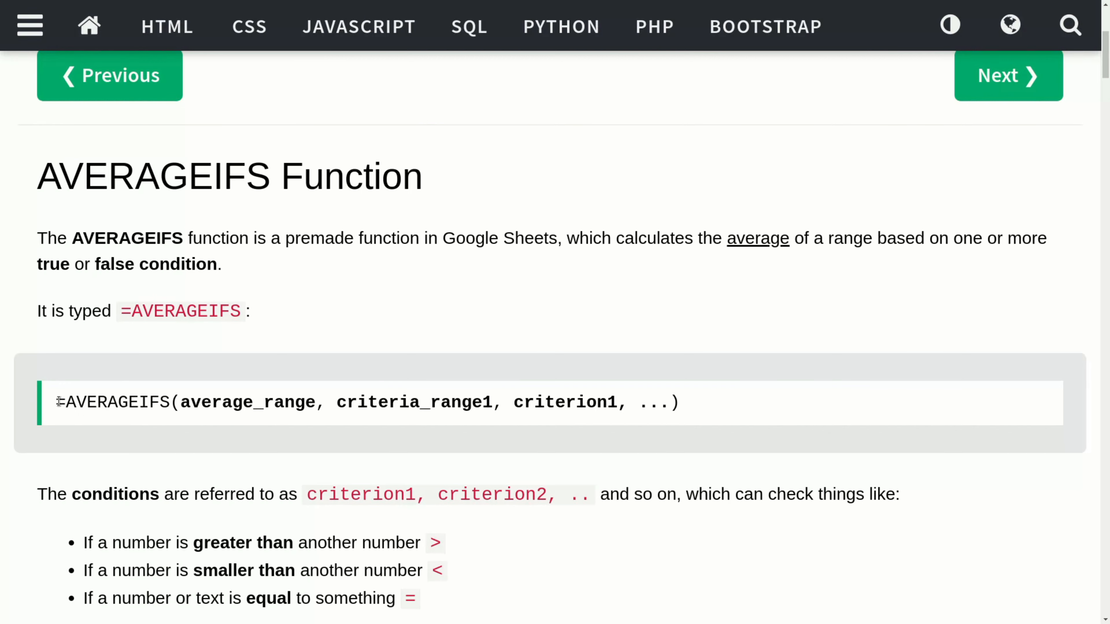
pyautogui.moveTo(59, 402); pyautogui.dragTo(680, 402)
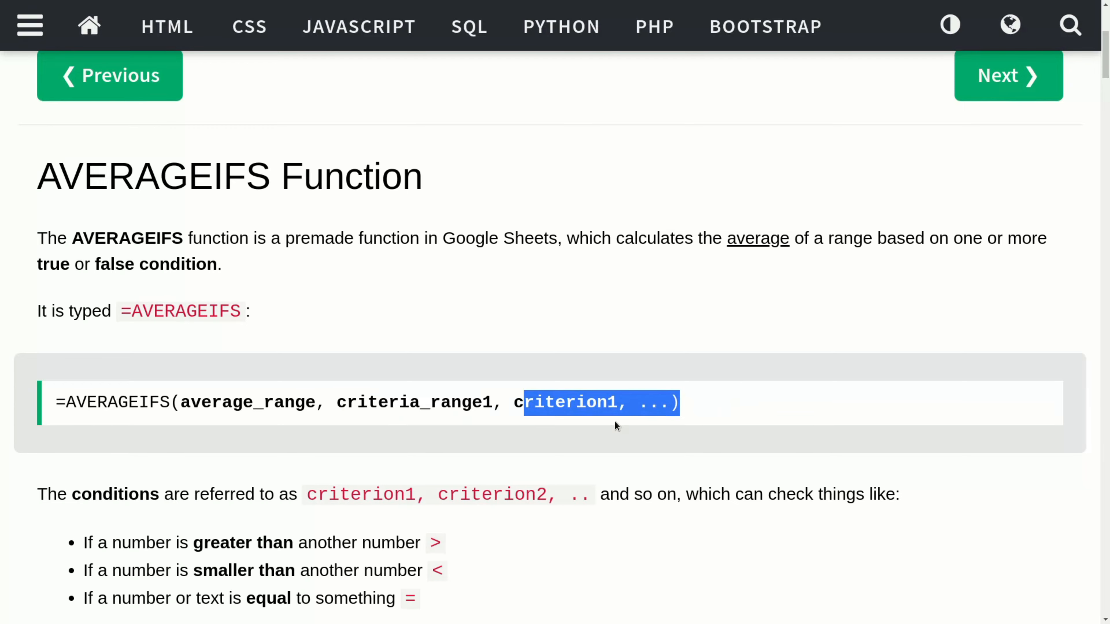
pyautogui.scroll(-1, 750, 402)
pyautogui.scroll(-3, 384, 427)
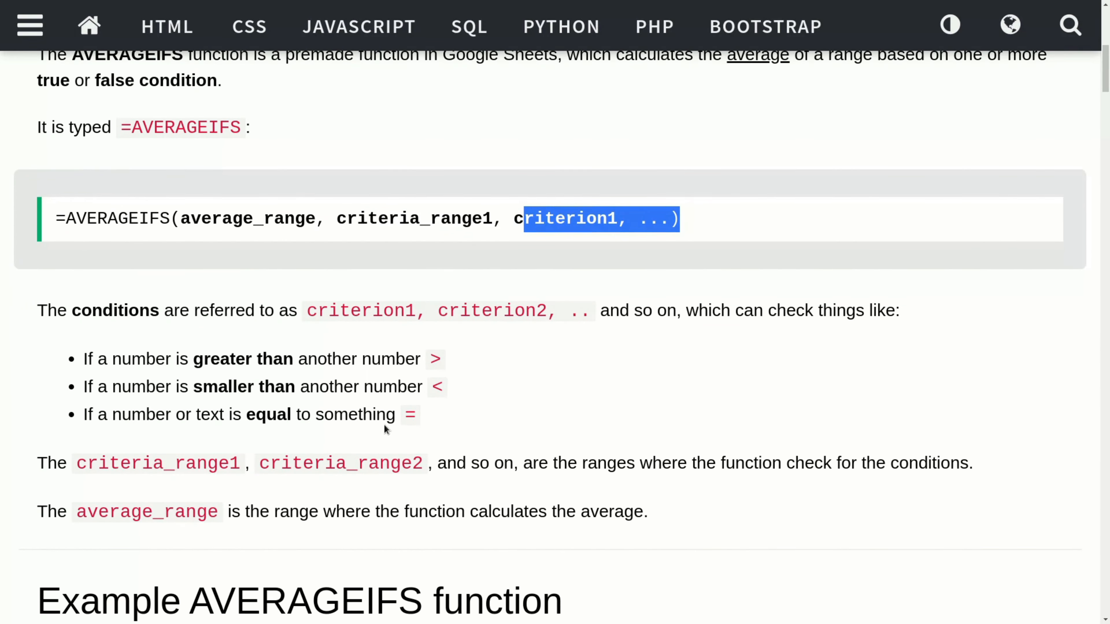
pyautogui.scroll(1, 383, 360)
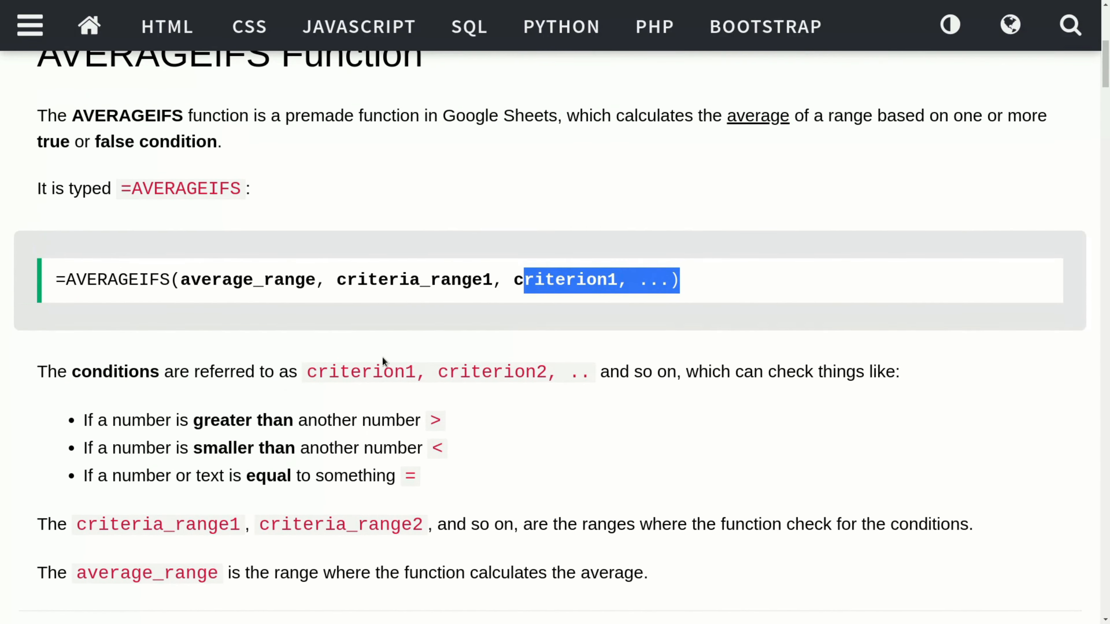
# Switch to the Google Sheets spreadsheet and fill the header cells A1:D1 with yellow.
pyautogui.hotkey('ctrl', 'Tab')
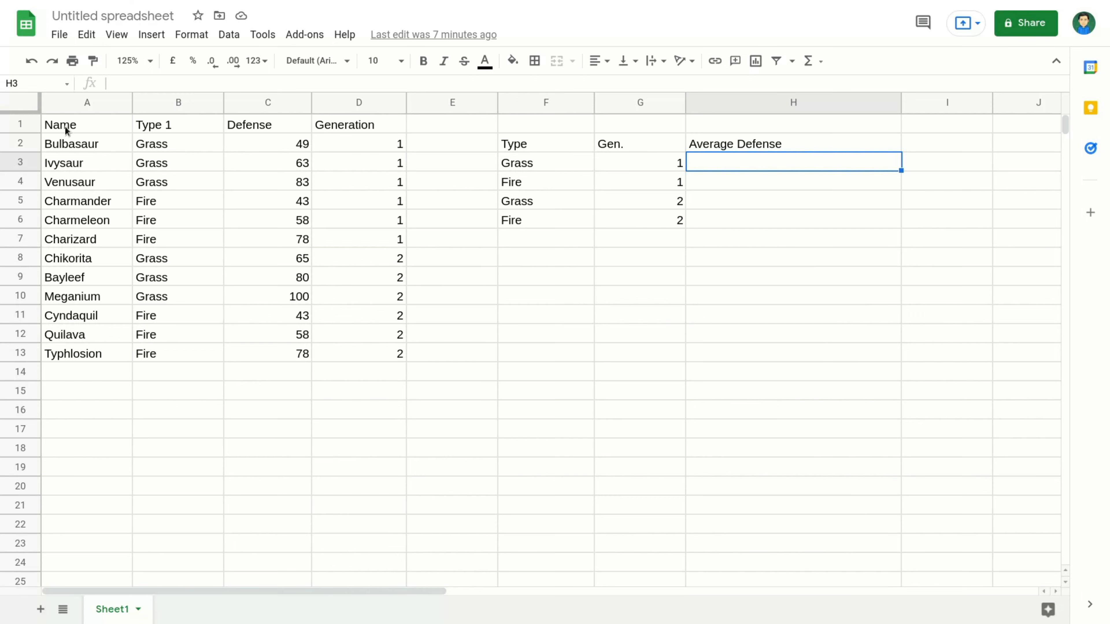
pyautogui.moveTo(65, 127); pyautogui.dragTo(361, 127)
pyautogui.click(513, 62)
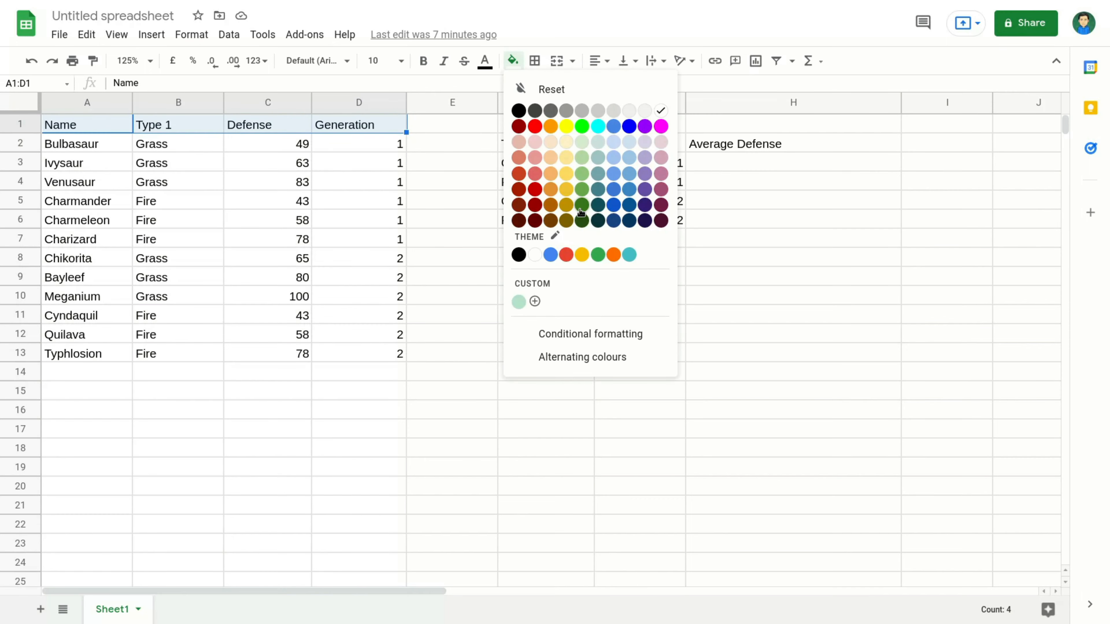
pyautogui.click(567, 127)
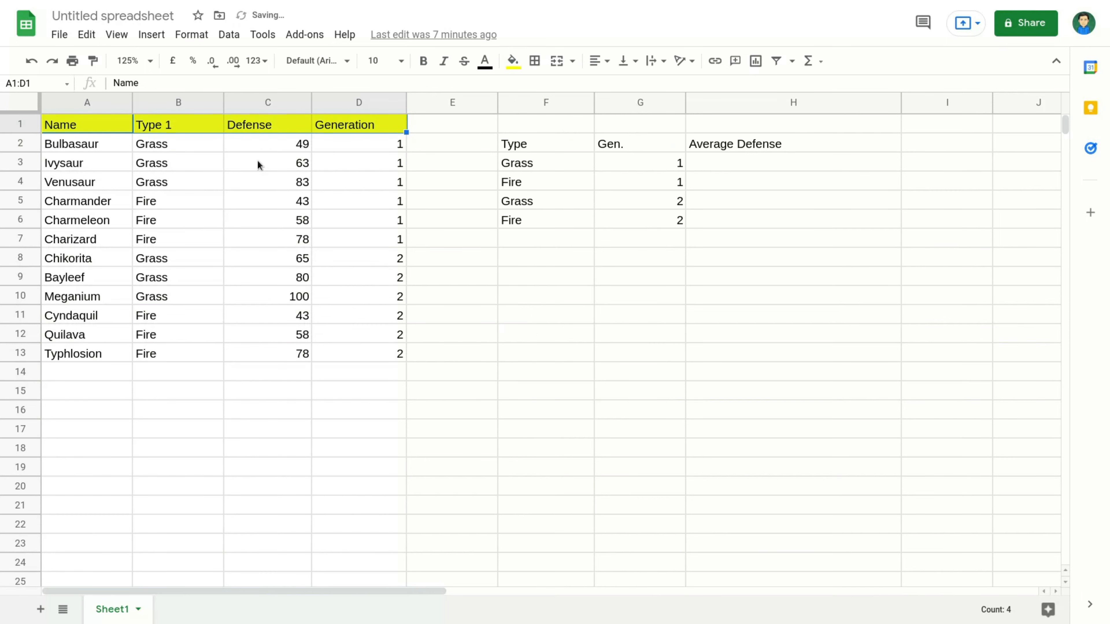
# Fill the Pokémon names in A2:A13 with a light green background.
pyautogui.moveTo(85, 143); pyautogui.dragTo(87, 355)
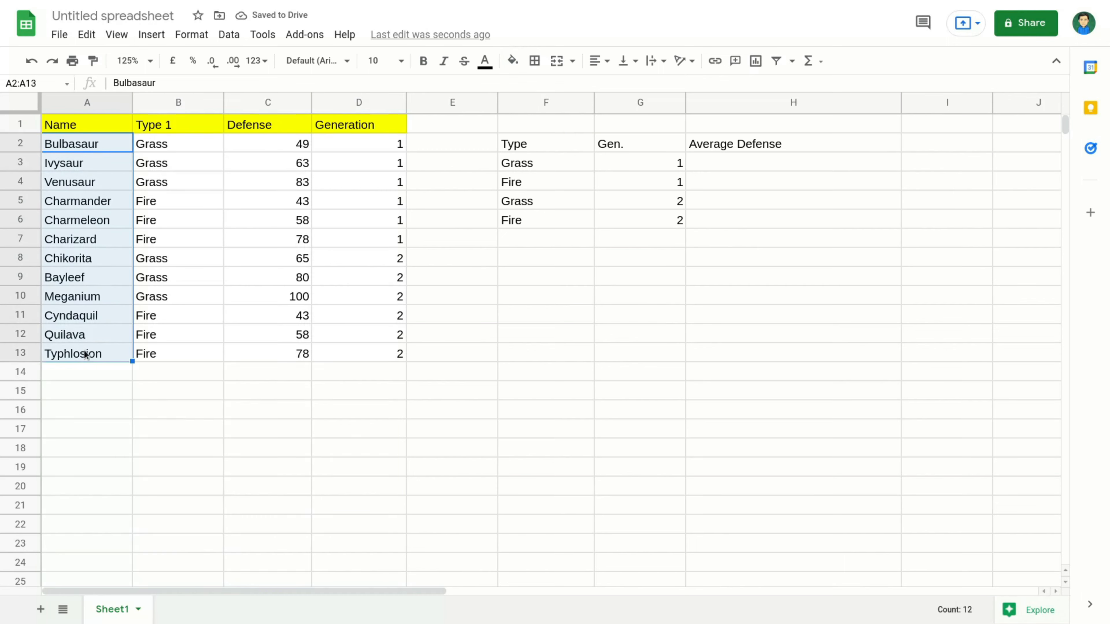
pyautogui.click(513, 61)
pyautogui.click(581, 188)
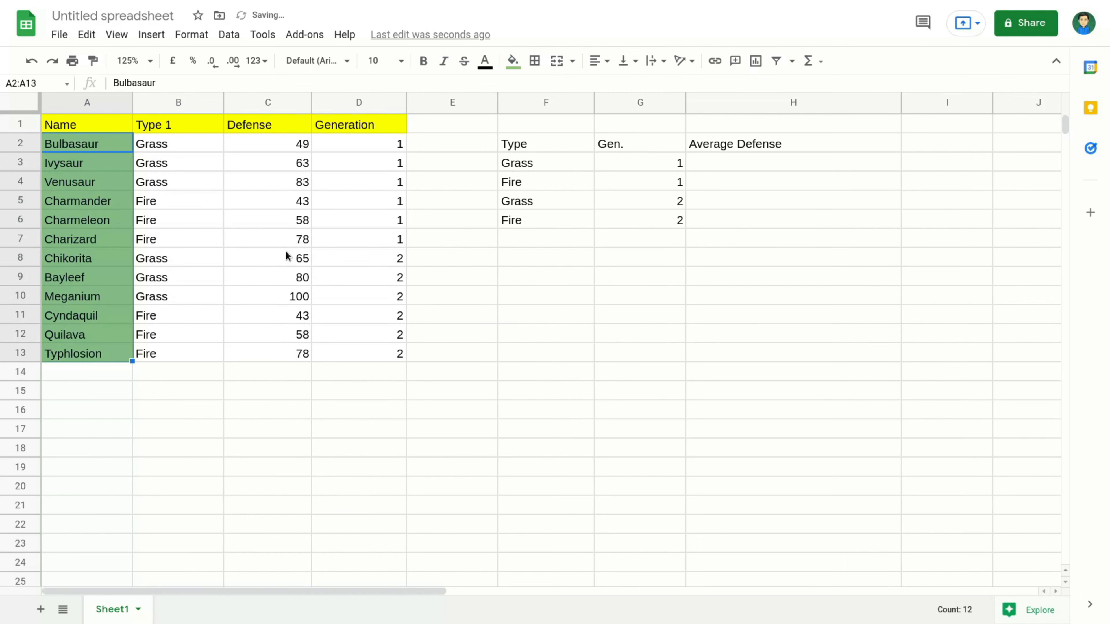
# Examine the data table's names, types, Defense values and generations, comparing the Grass and Fire rows within generations 1 and 2.
pyautogui.click(91, 123)
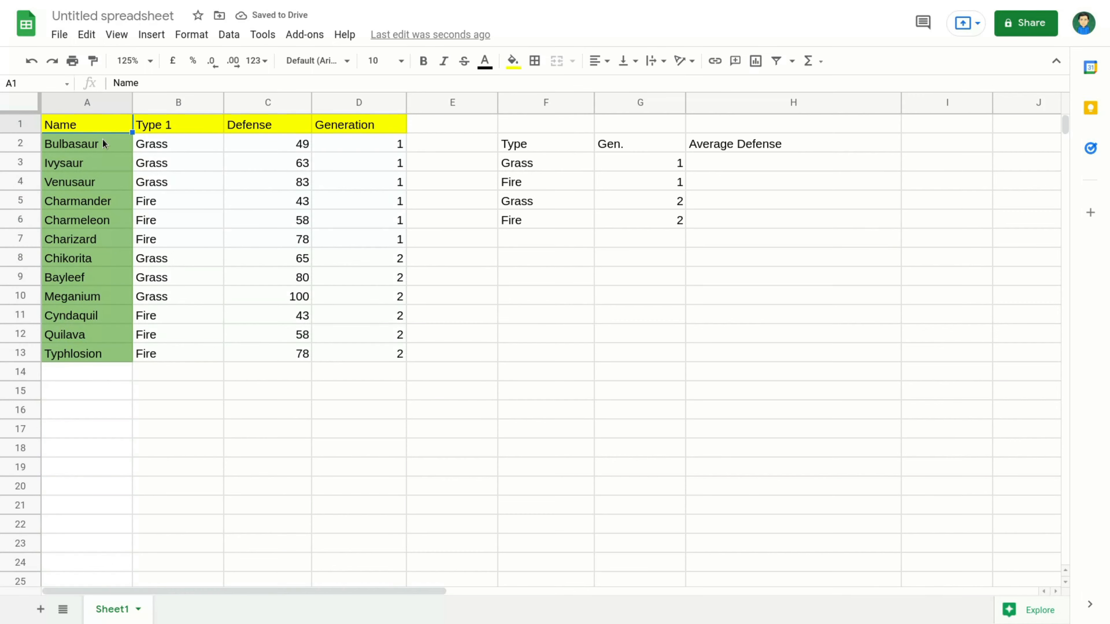
pyautogui.moveTo(102, 140); pyautogui.dragTo(99, 353)
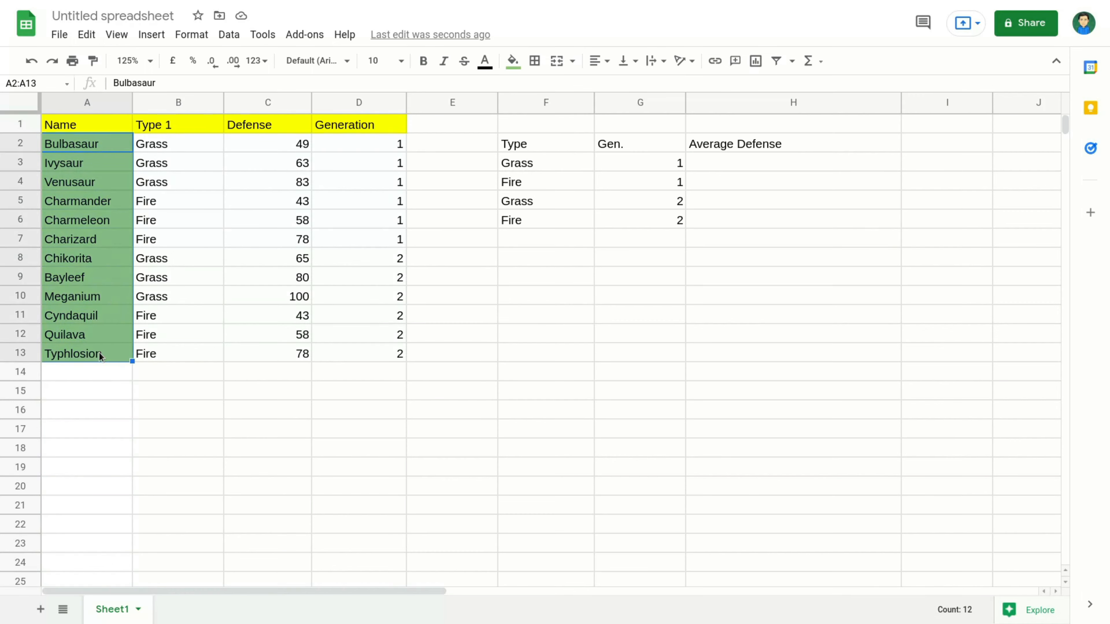
pyautogui.moveTo(184, 145); pyautogui.dragTo(182, 241)
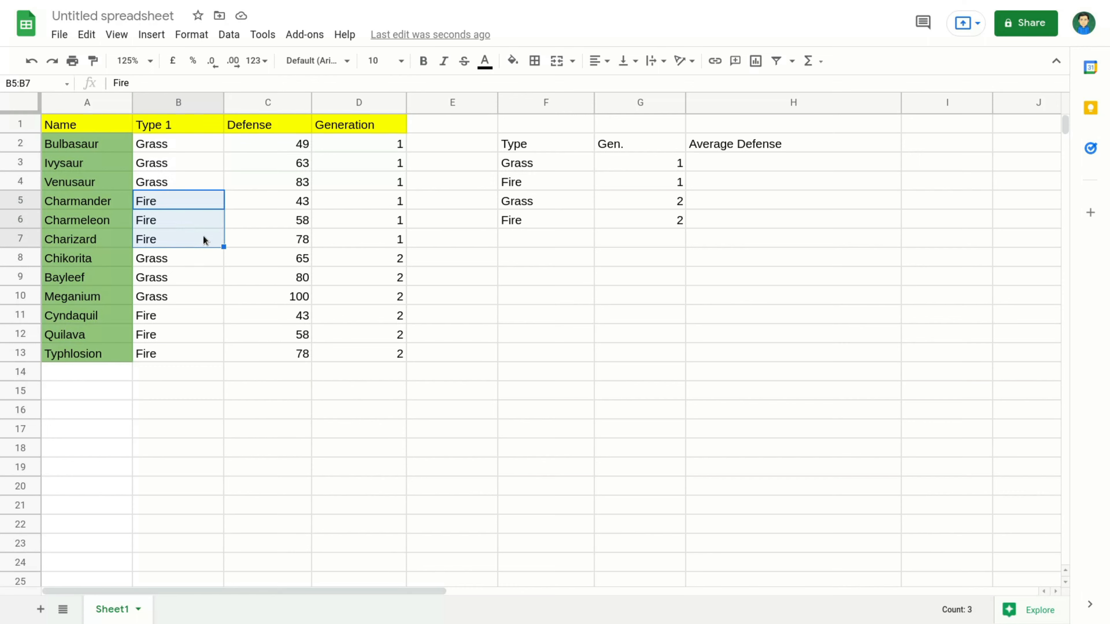
pyautogui.moveTo(169, 147); pyautogui.dragTo(176, 242)
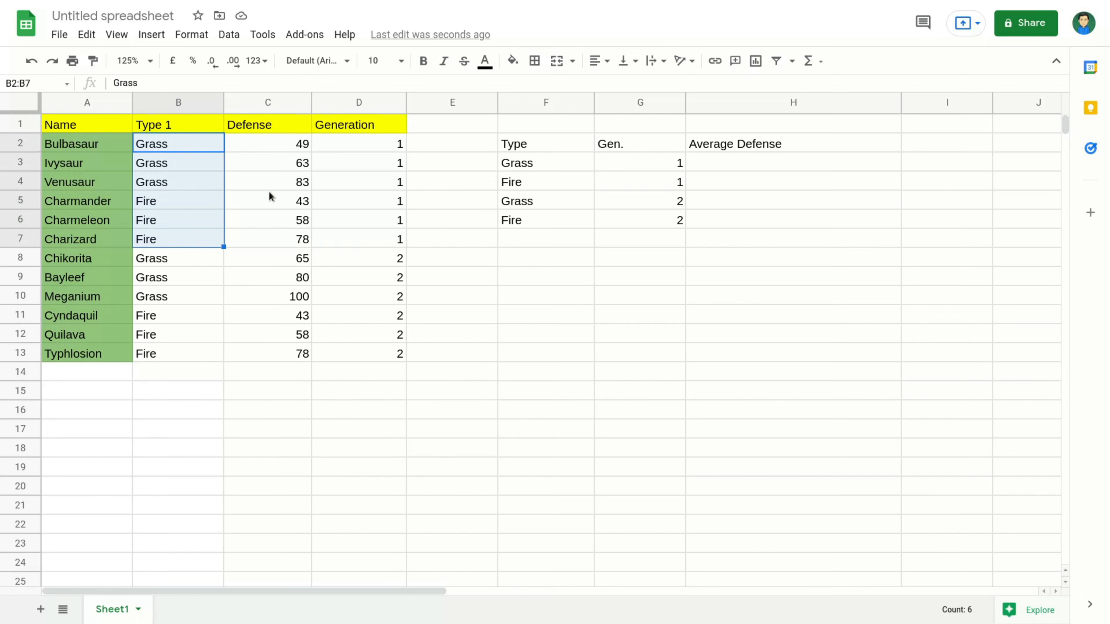
pyautogui.moveTo(340, 154); pyautogui.dragTo(360, 359)
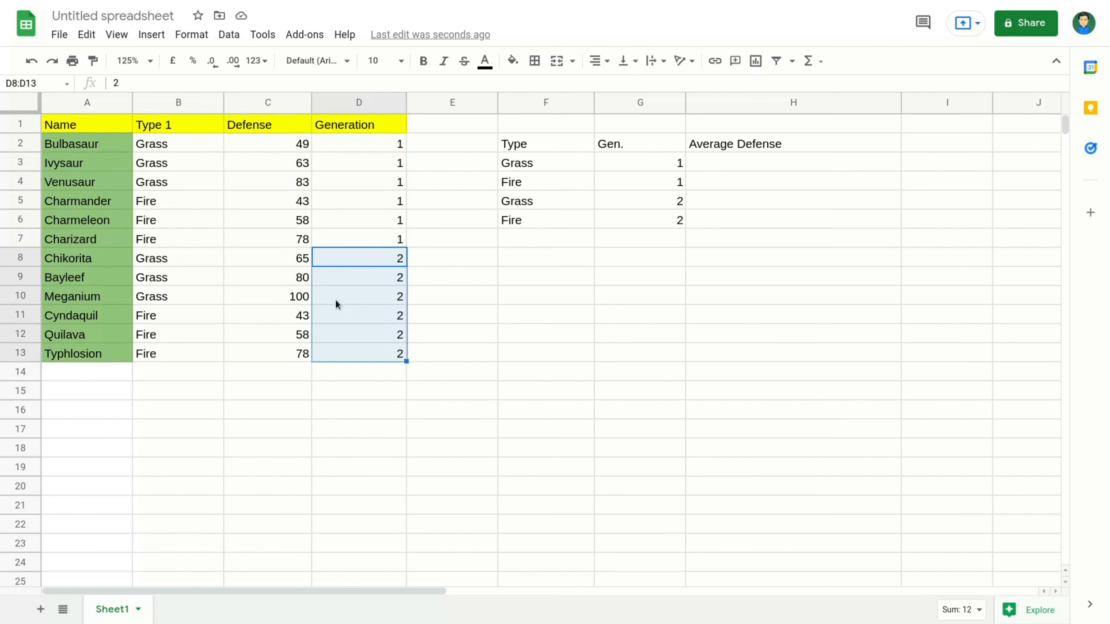
pyautogui.moveTo(347, 150); pyautogui.dragTo(355, 240)
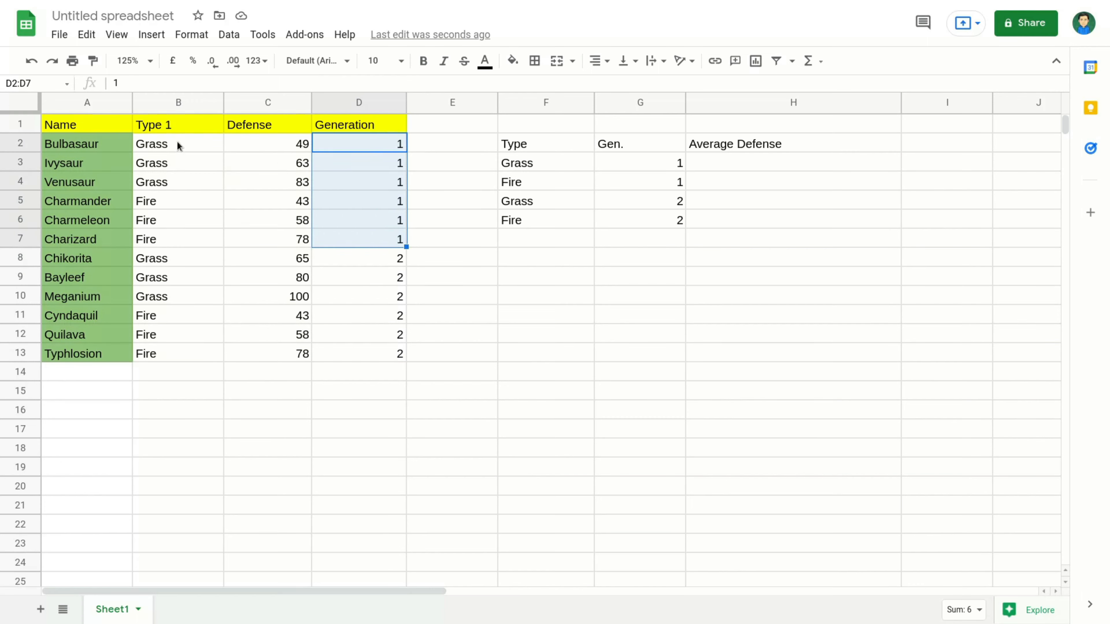
pyautogui.moveTo(177, 146); pyautogui.dragTo(178, 183)
pyautogui.moveTo(273, 144); pyautogui.dragTo(289, 184)
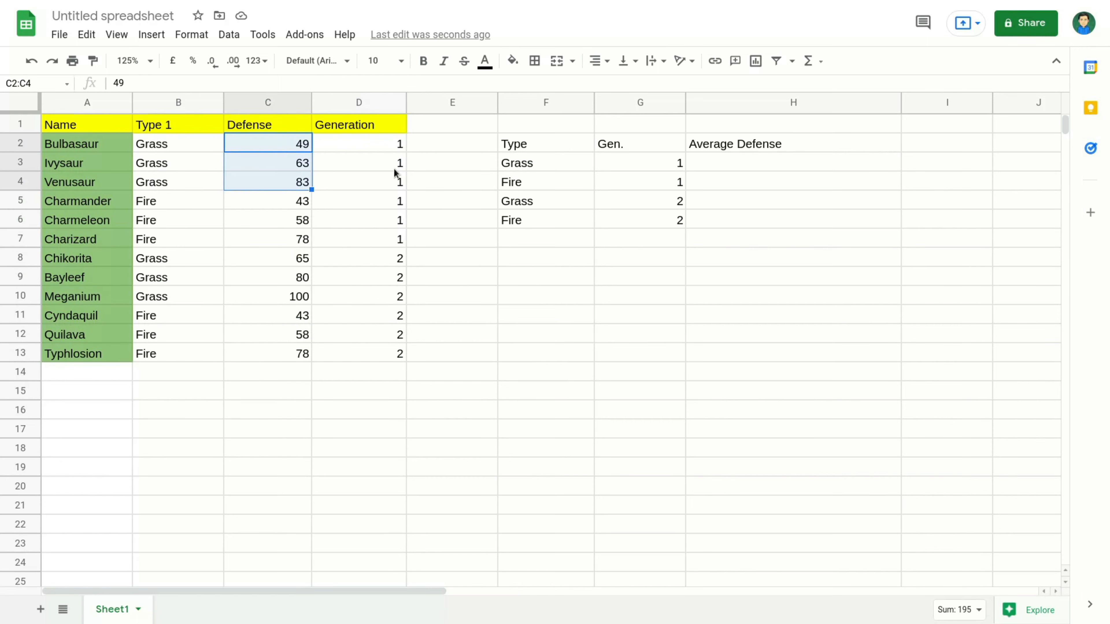
pyautogui.moveTo(374, 268); pyautogui.dragTo(371, 350)
pyautogui.moveTo(213, 322); pyautogui.dragTo(183, 362)
pyautogui.moveTo(181, 265); pyautogui.dragTo(181, 291)
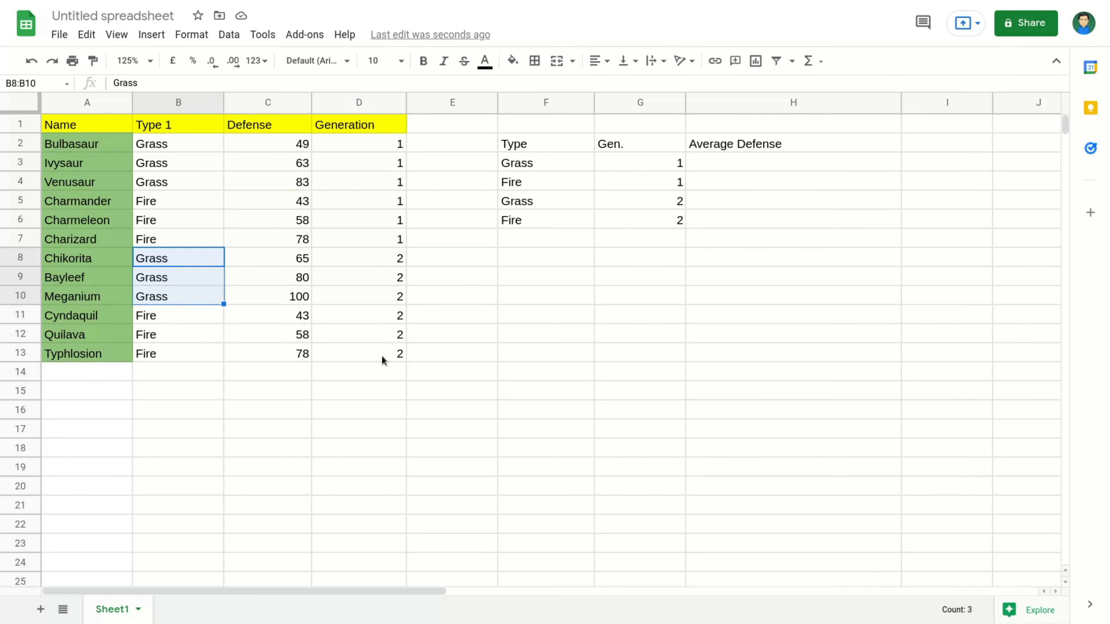
pyautogui.moveTo(382, 356); pyautogui.dragTo(77, 124)
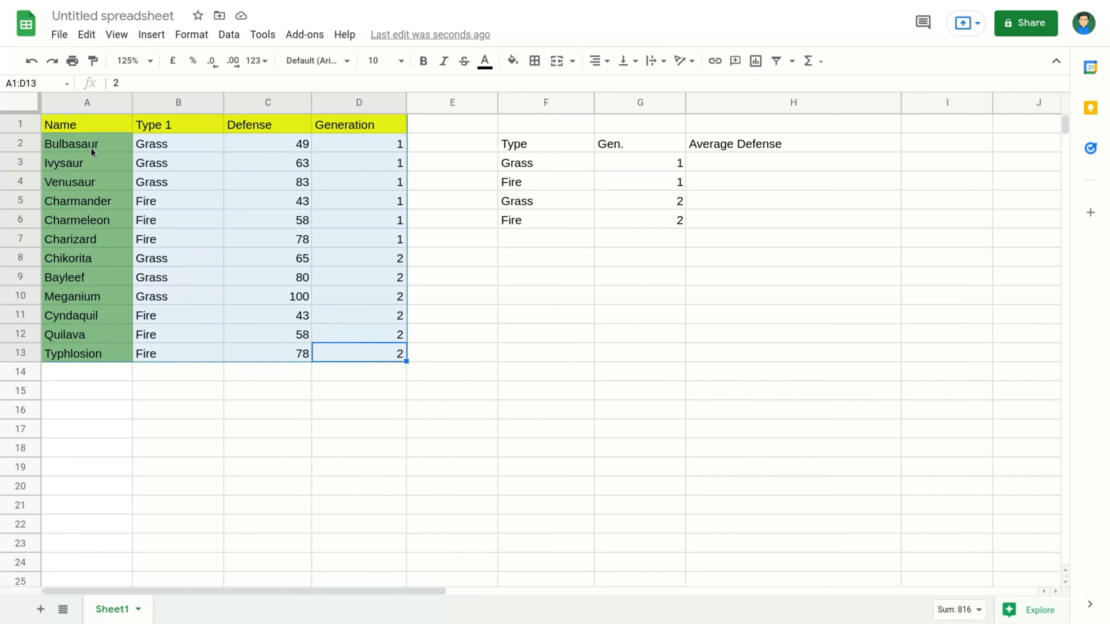
pyautogui.click(196, 143)
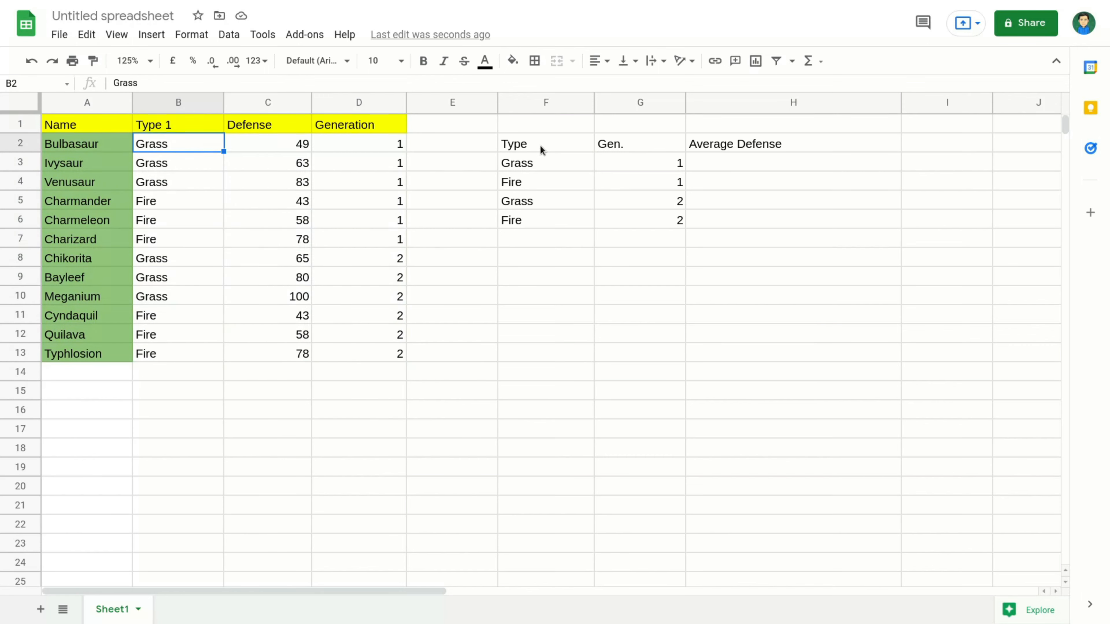
# Fill the summary table's header cells F2:H2 with bright green.
pyautogui.moveTo(541, 146); pyautogui.dragTo(747, 145)
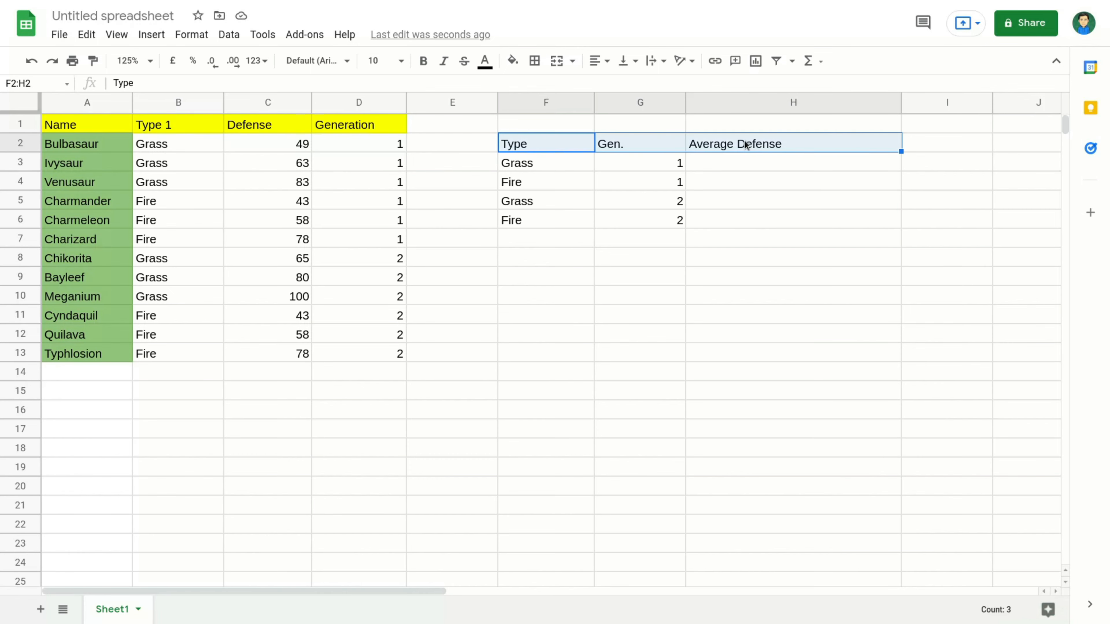
pyautogui.click(513, 62)
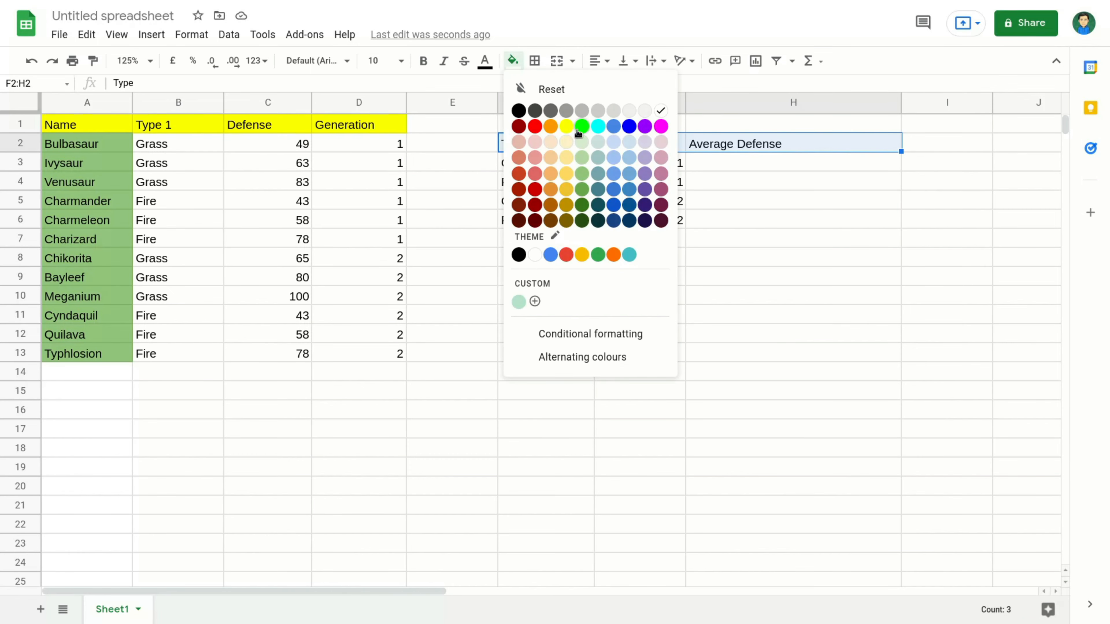
pyautogui.click(582, 127)
# Fill the summary table's type cells F3:F4 with light red and F5:F6 with dark red.
pyautogui.moveTo(536, 162); pyautogui.dragTo(536, 183)
pyautogui.click(513, 61)
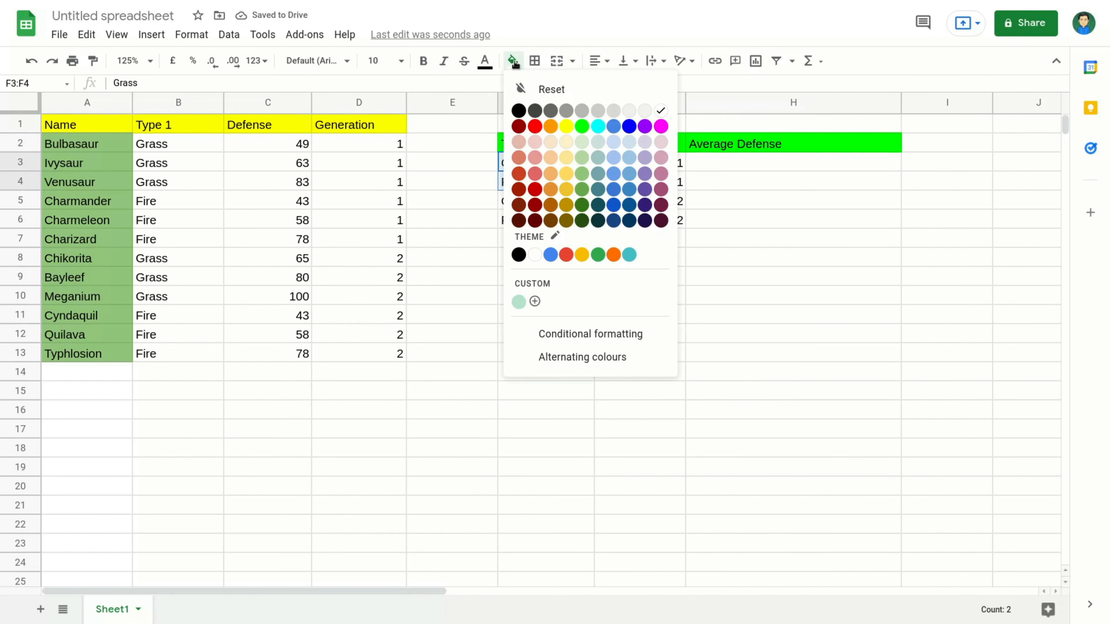
pyautogui.click(534, 143)
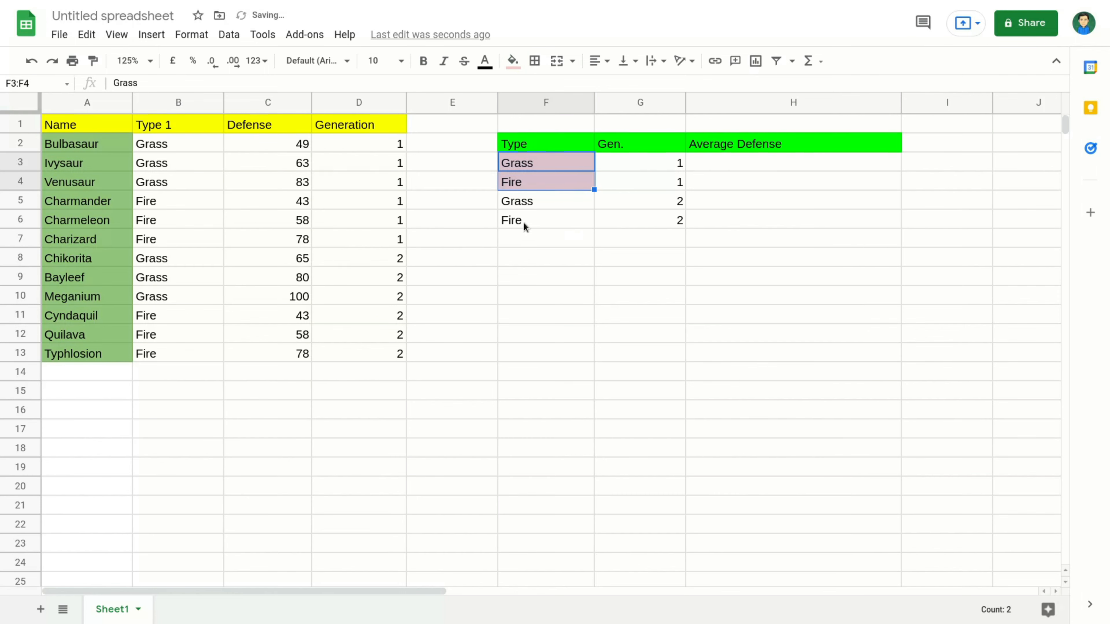
pyautogui.moveTo(525, 201); pyautogui.dragTo(527, 216)
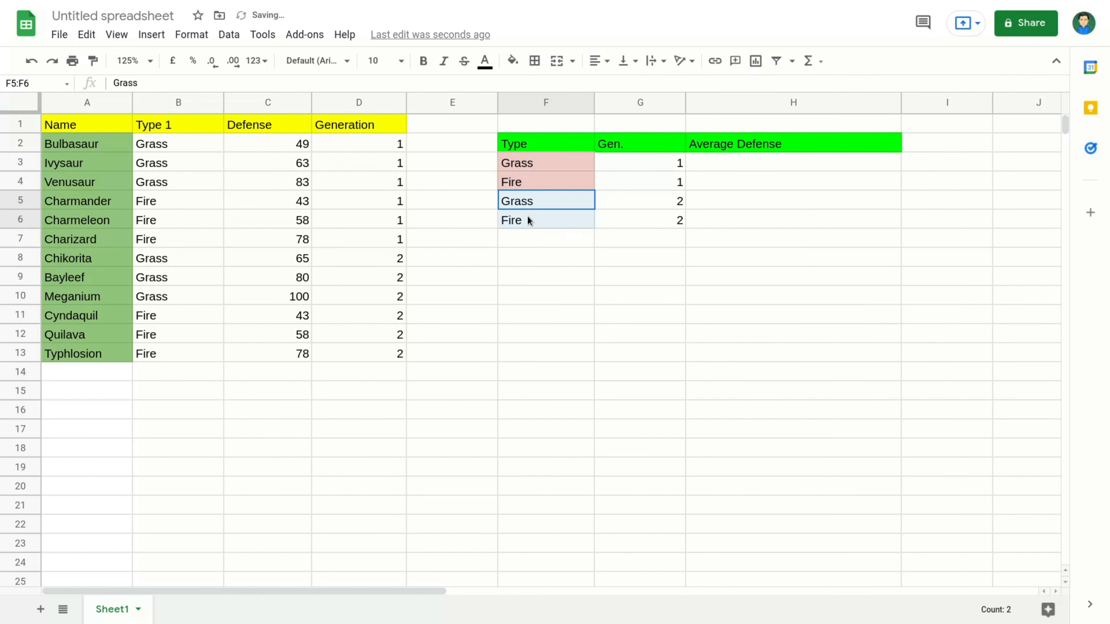
pyautogui.click(513, 62)
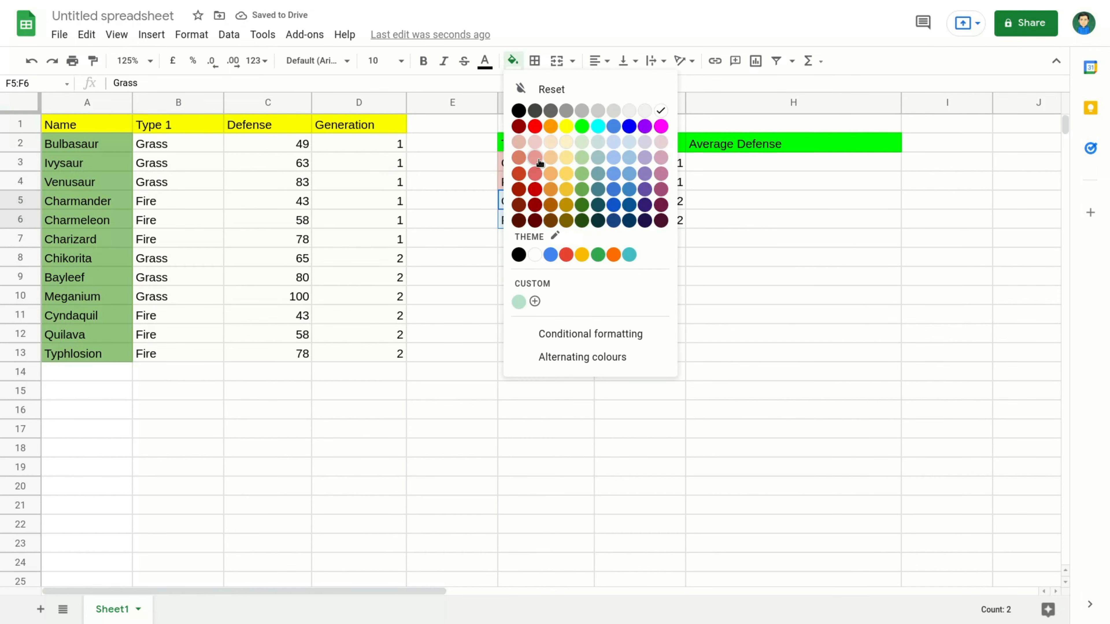
pyautogui.click(535, 190)
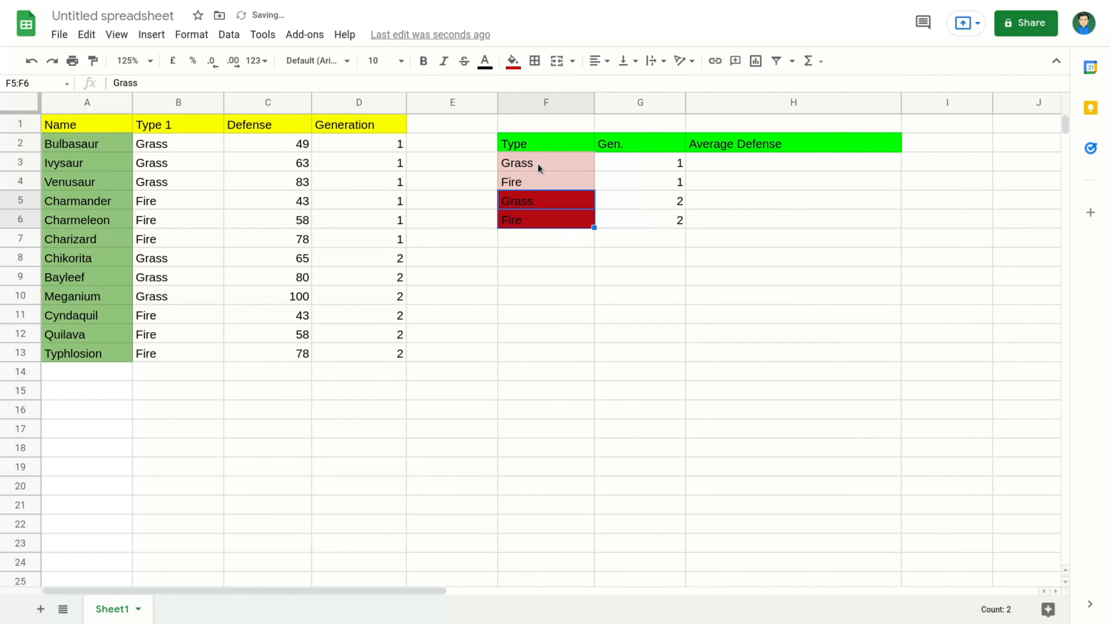
# Examine the Type and Gen. combinations in F3:G6 and the generation cells D2:D4 for the generation 1 Grass rows.
pyautogui.moveTo(537, 164); pyautogui.dragTo(540, 192)
pyautogui.click(626, 163)
pyautogui.click(540, 201)
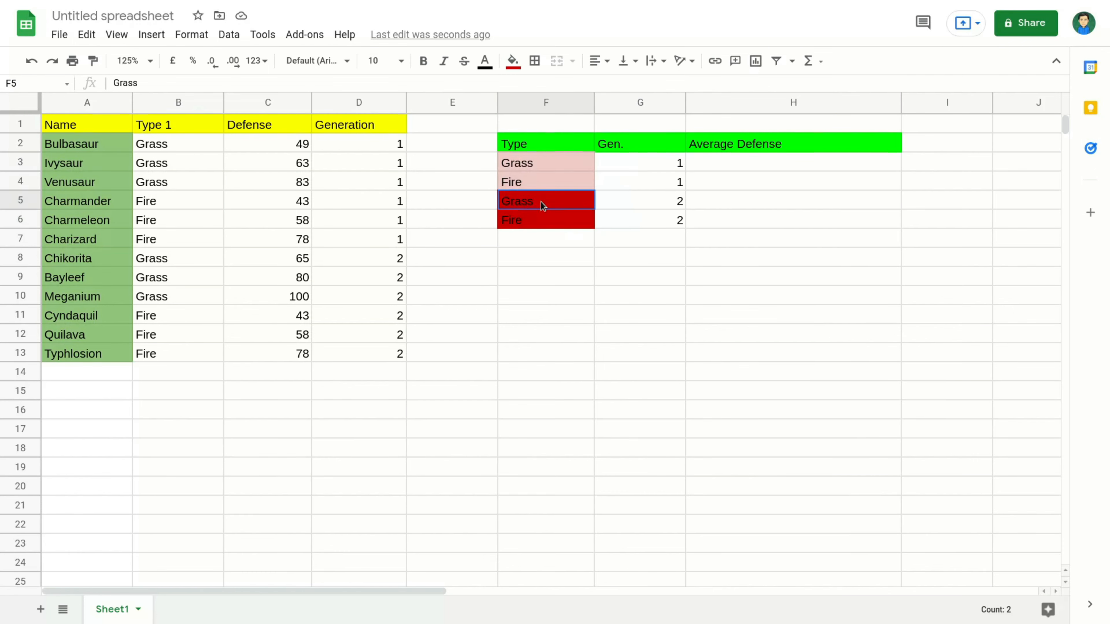
pyautogui.click(618, 164)
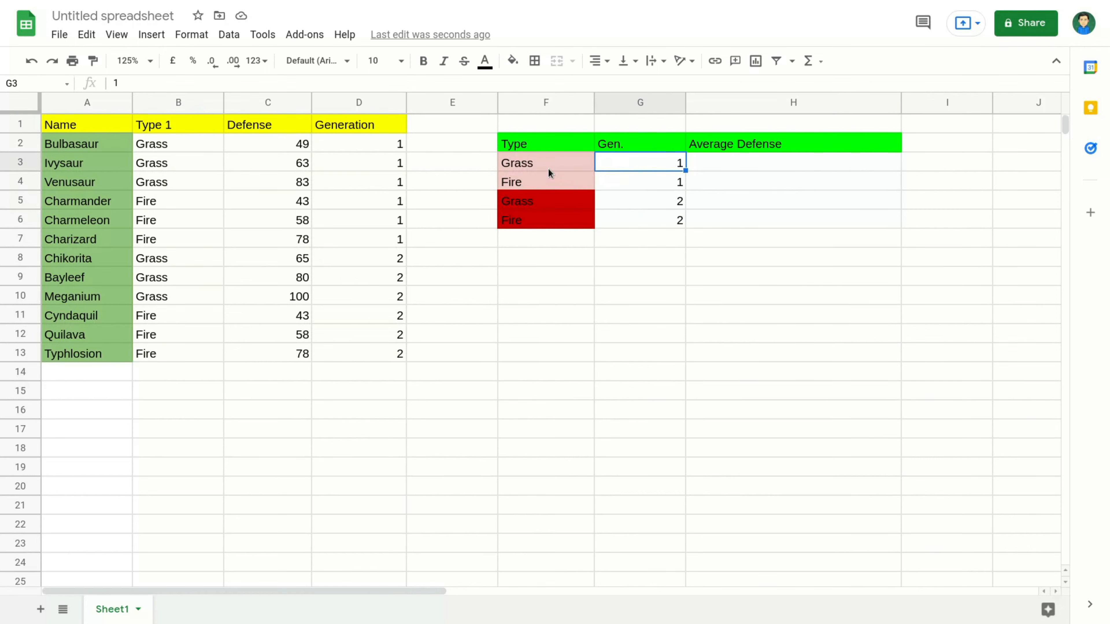
pyautogui.moveTo(551, 165); pyautogui.dragTo(635, 163)
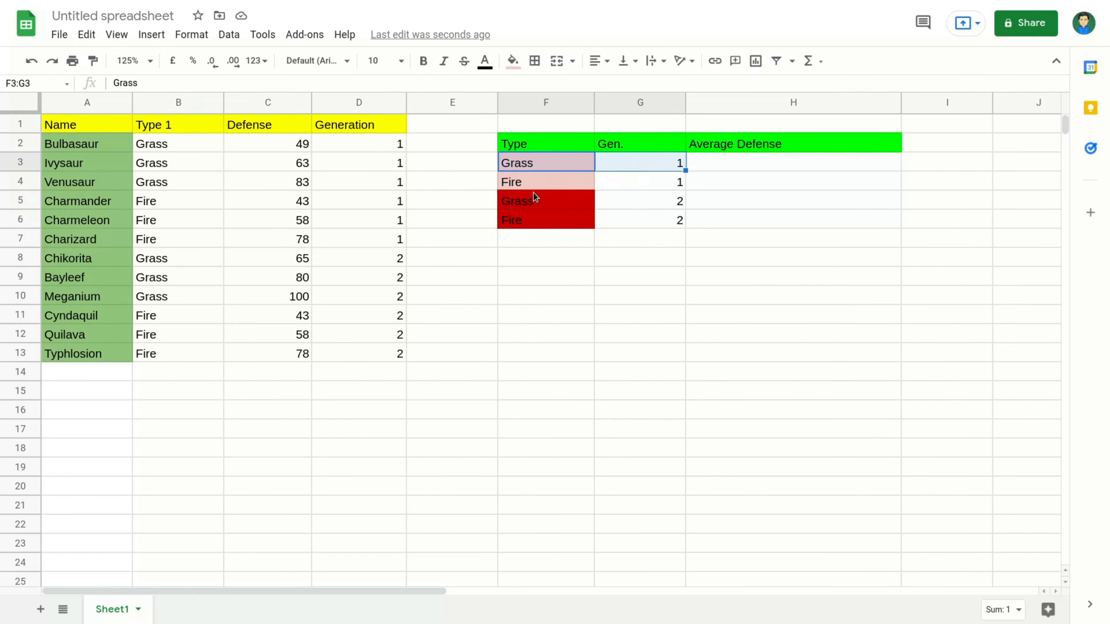
pyautogui.click(638, 204)
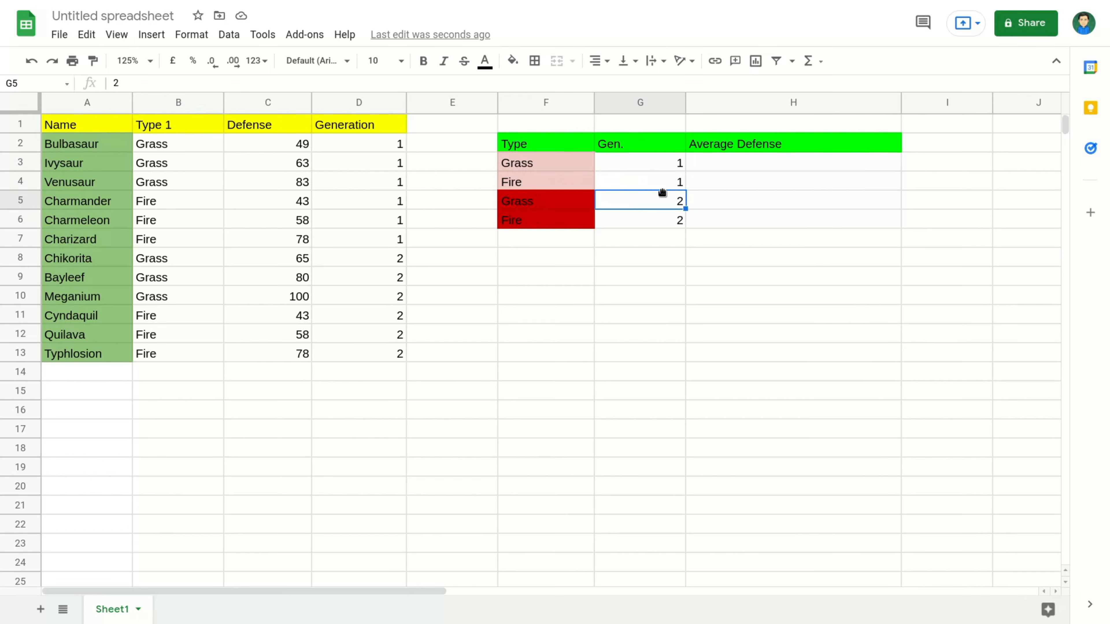
pyautogui.click(655, 168)
pyautogui.moveTo(653, 164); pyautogui.dragTo(562, 167)
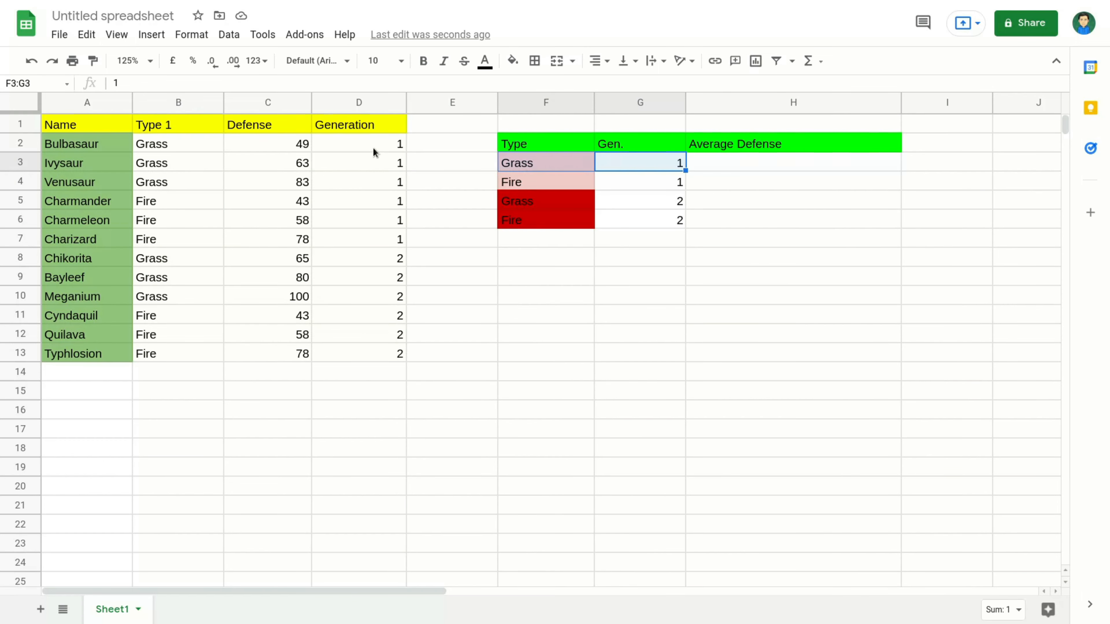
pyautogui.moveTo(373, 152); pyautogui.dragTo(370, 189)
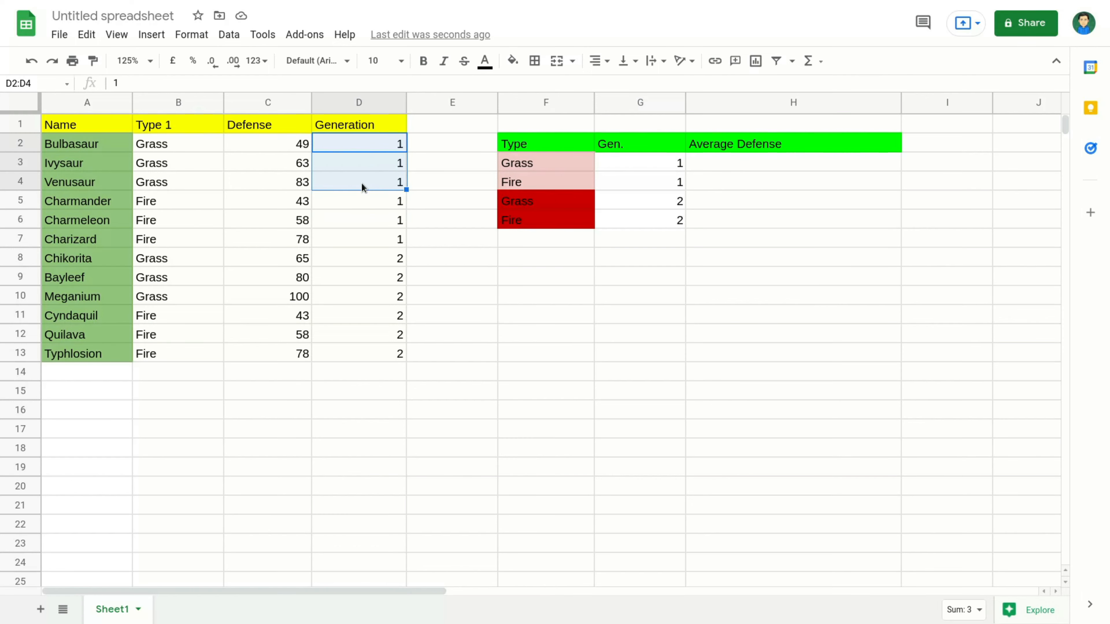
# Start an AVERAGEIFS formula in the Average Defense cell H3 for the generation 1 Grass Pokémon.
pyautogui.moveTo(156, 145); pyautogui.dragTo(163, 180)
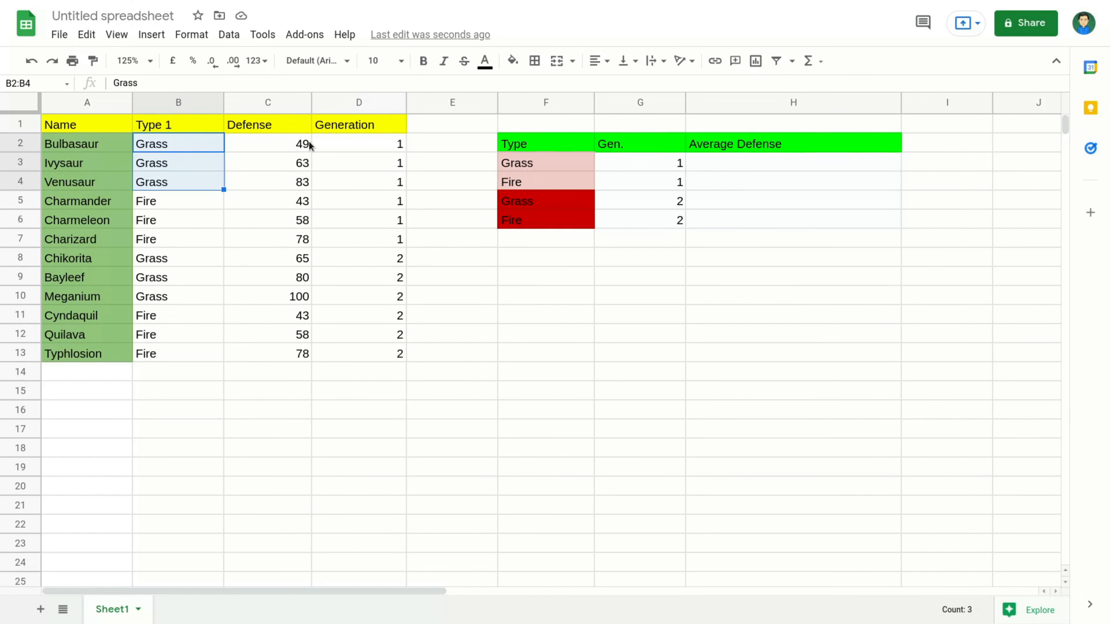
pyautogui.moveTo(309, 146); pyautogui.dragTo(304, 182)
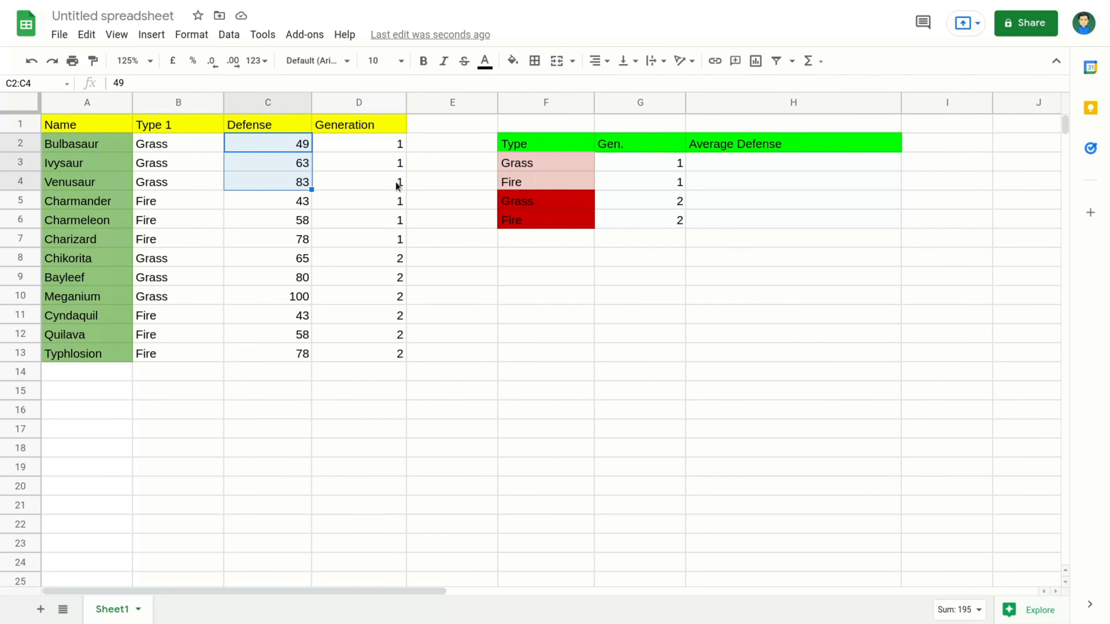
pyautogui.click(738, 163)
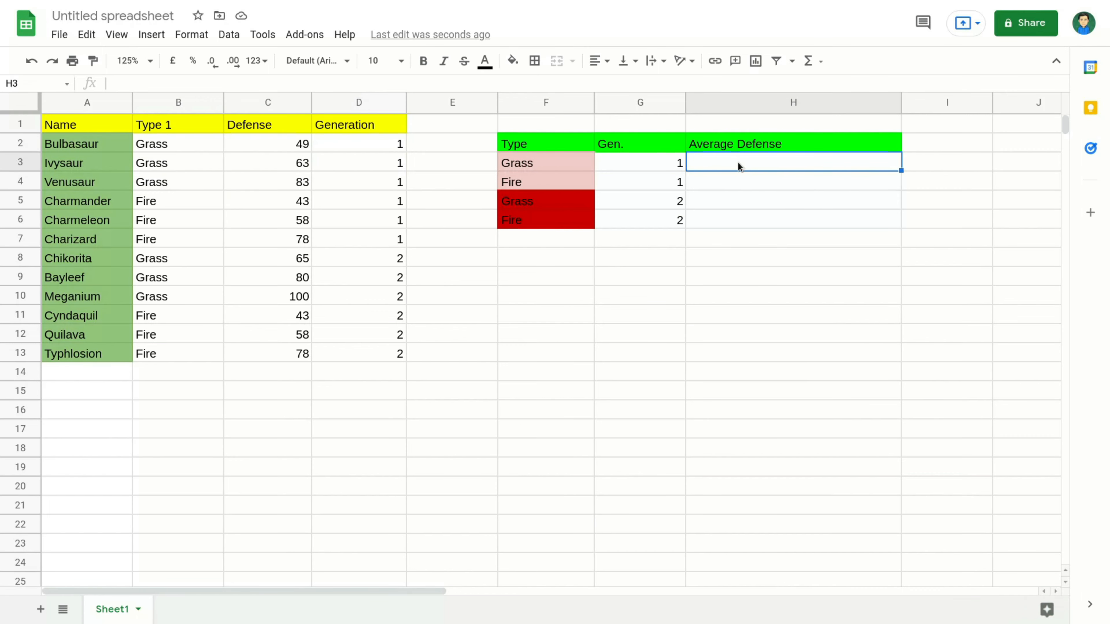
pyautogui.write('=')
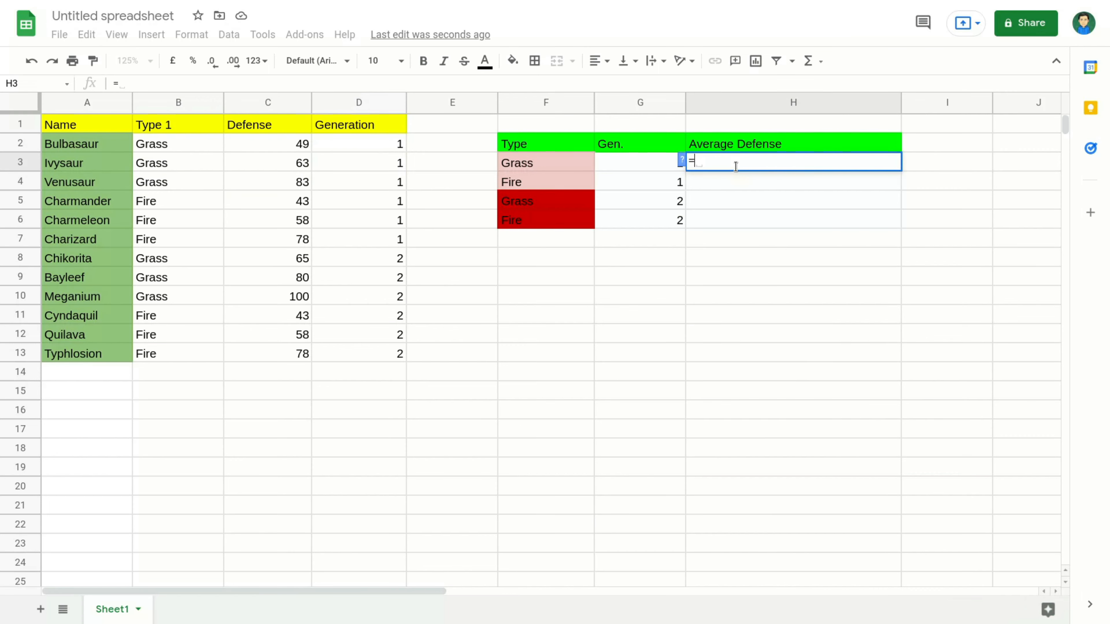
pyautogui.write('AV')
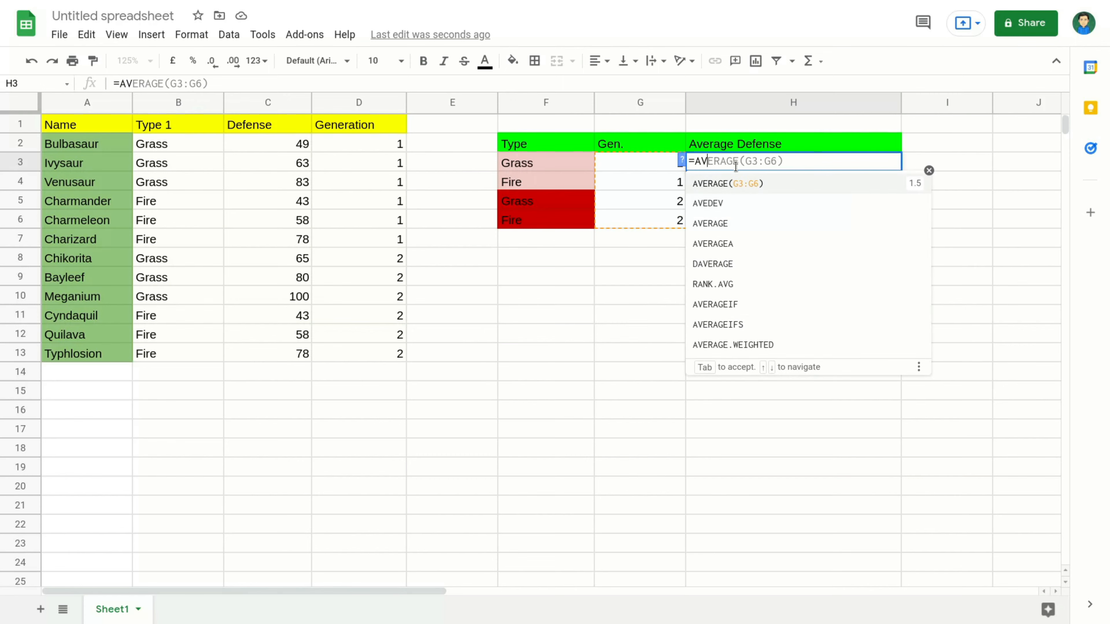
pyautogui.write('ERA')
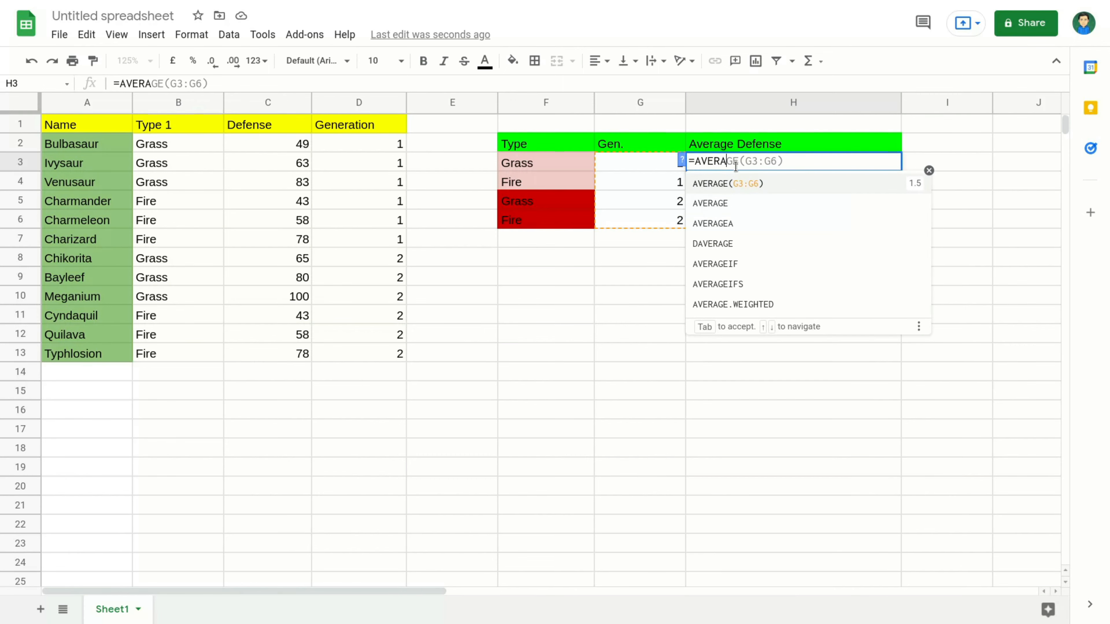
pyautogui.write('GEI')
pyautogui.press('Down')
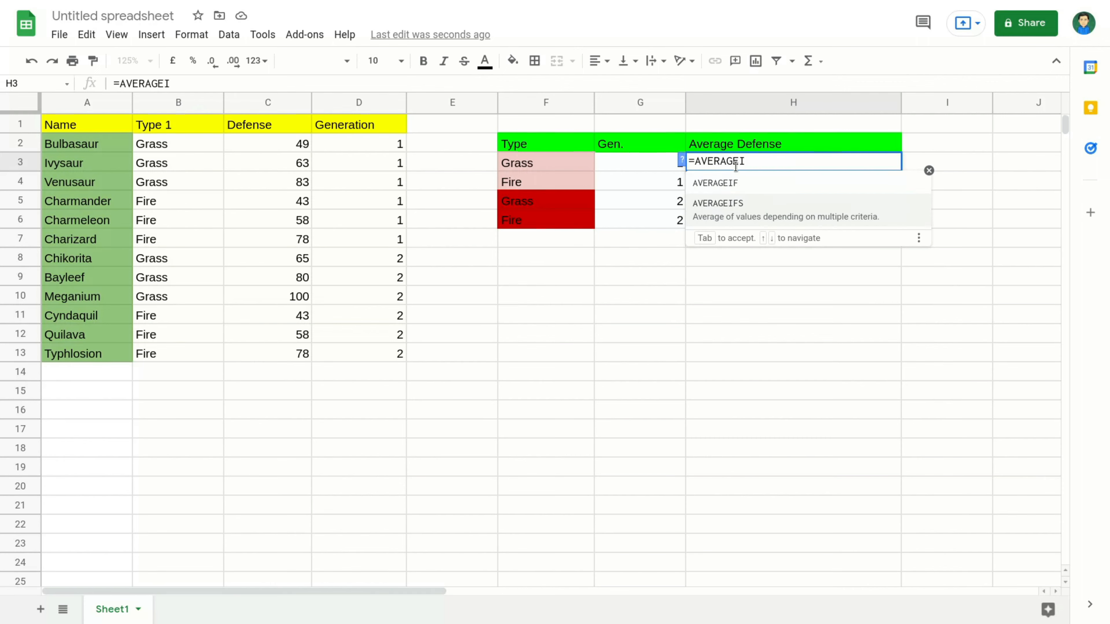
pyautogui.press('Tab')
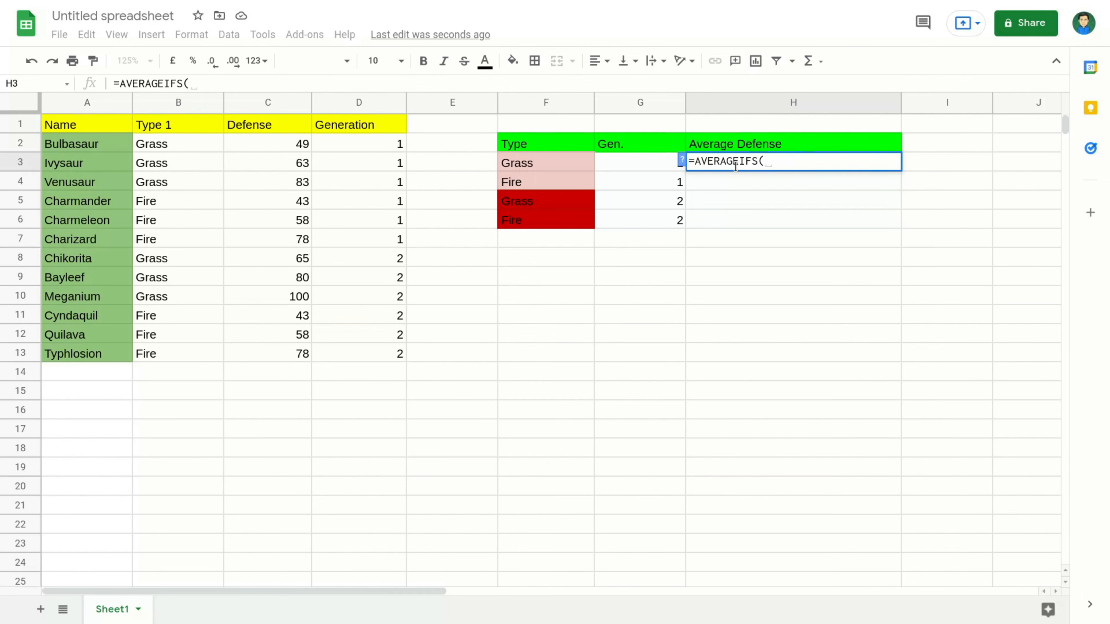
pyautogui.rightClick(791, 151)
pyautogui.click(780, 152)
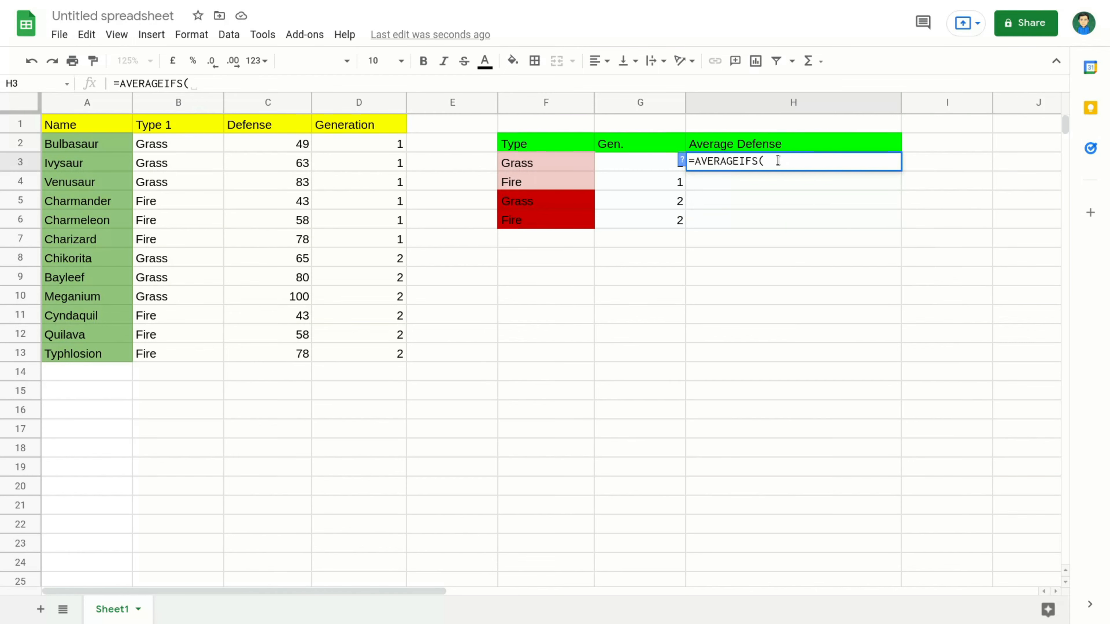
# Set the Defense values C2:C13 as the average range of the H3 formula.
pyautogui.click(263, 148)
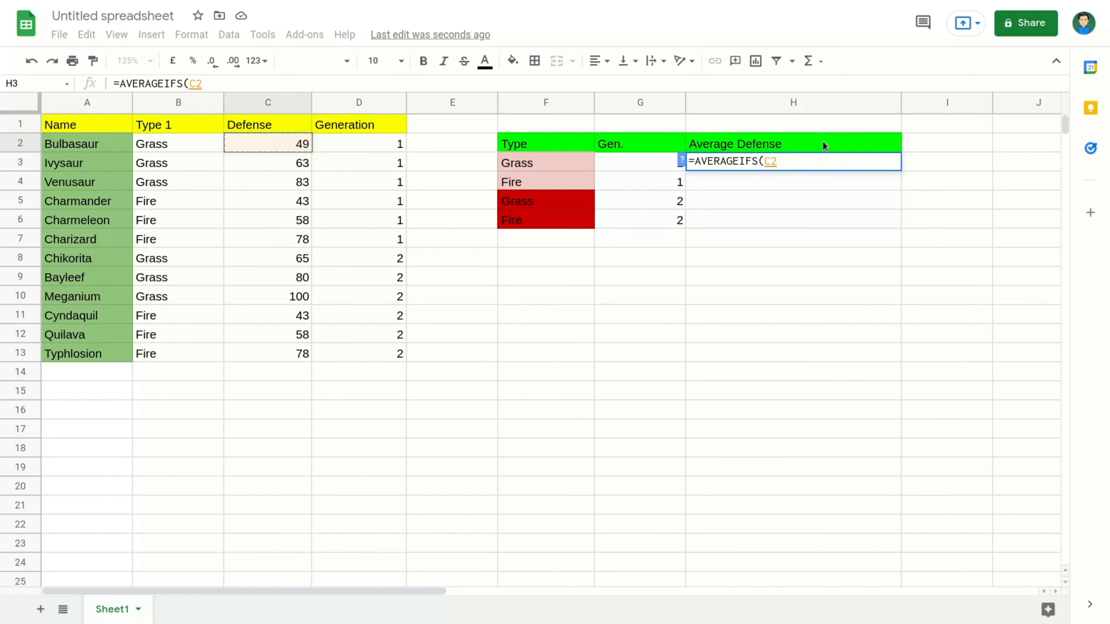
pyautogui.write(':C')
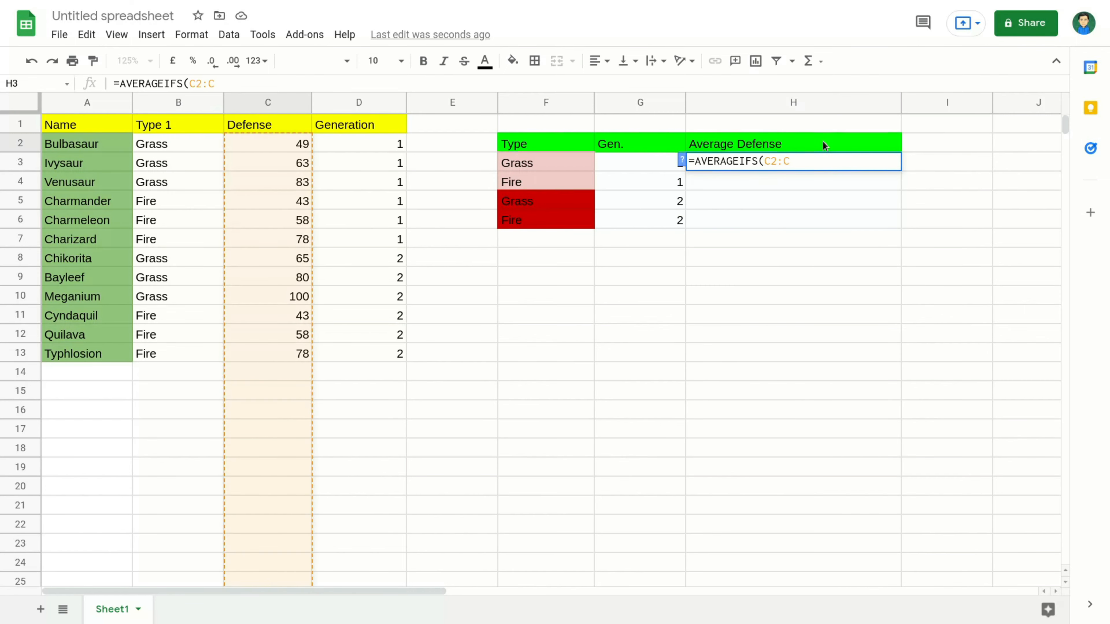
pyautogui.write('13')
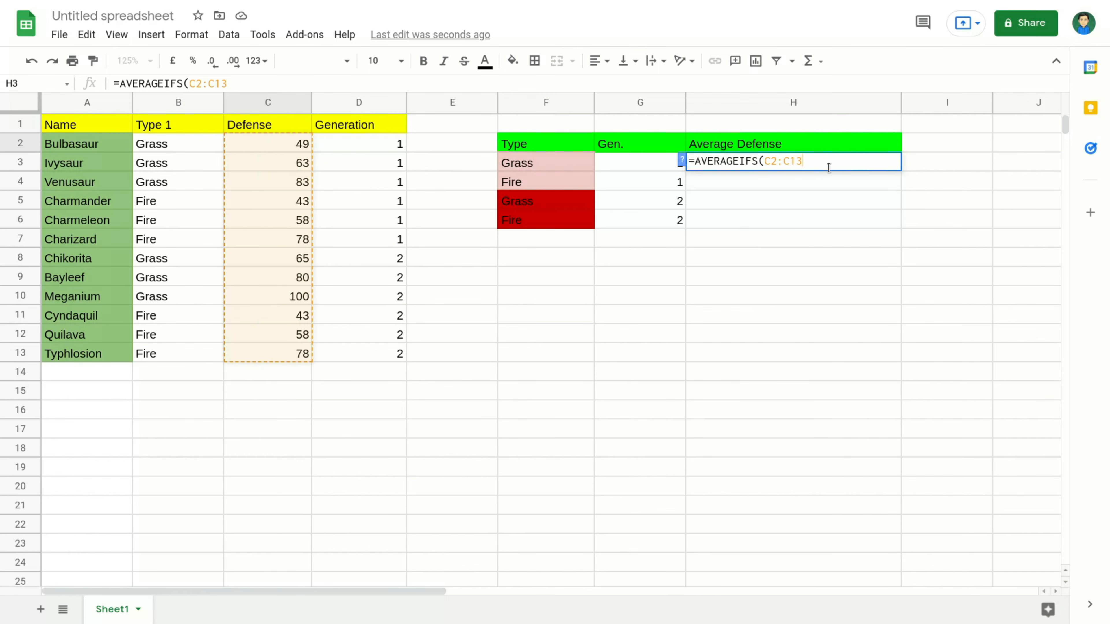
pyautogui.write(',')
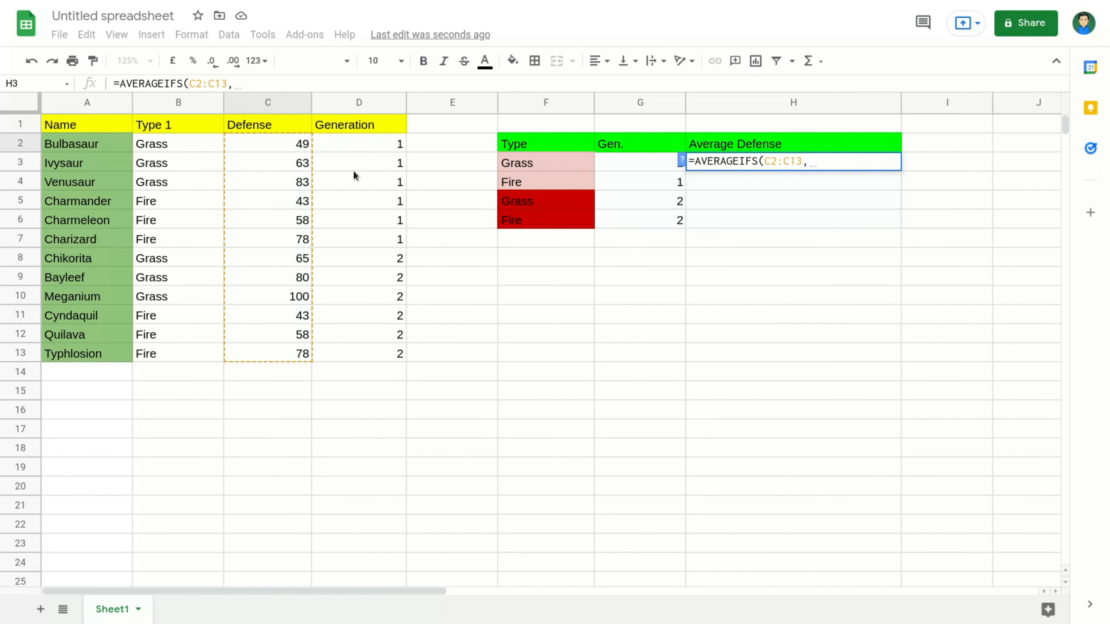
# Add the type condition to the H3 formula, matching B2:B13 against the Grass criterion in F3.
pyautogui.click(168, 144)
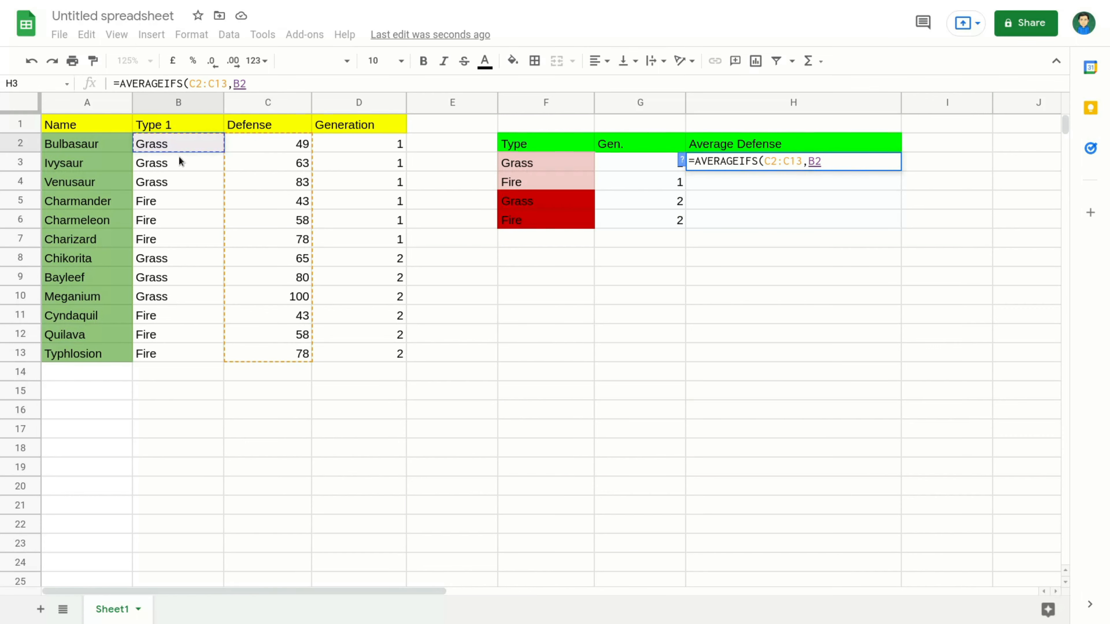
pyautogui.write(':')
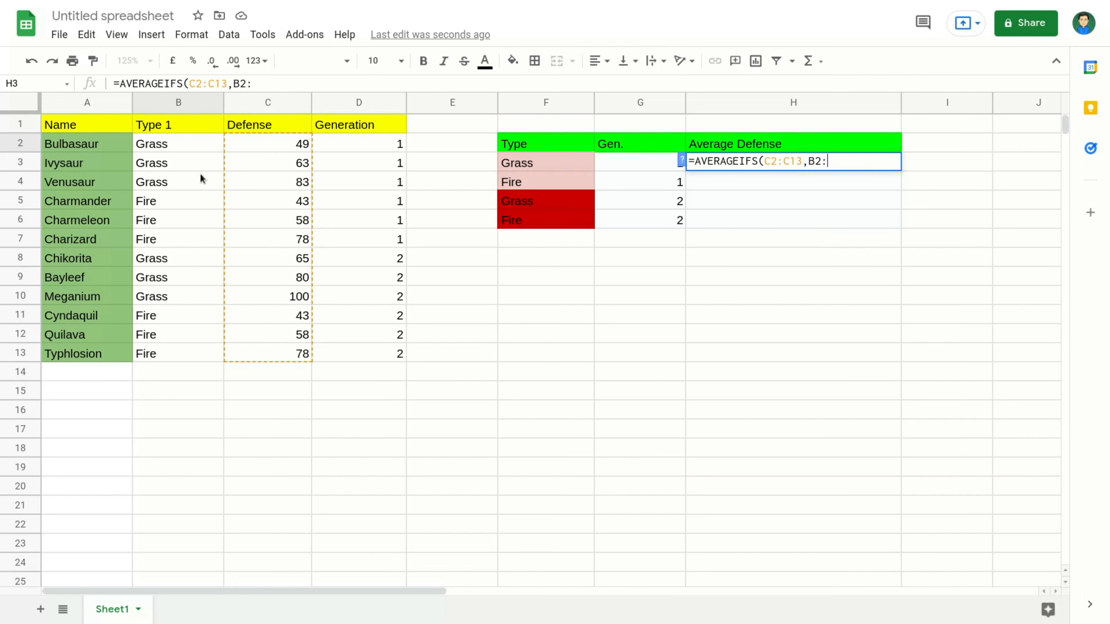
pyautogui.write('B13')
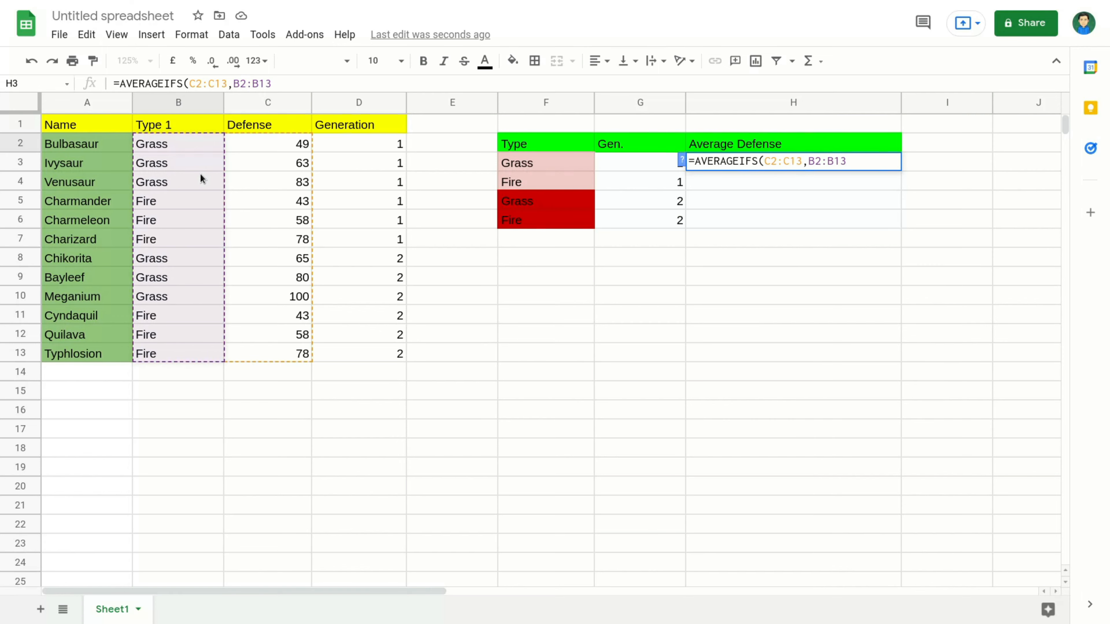
pyautogui.write(',')
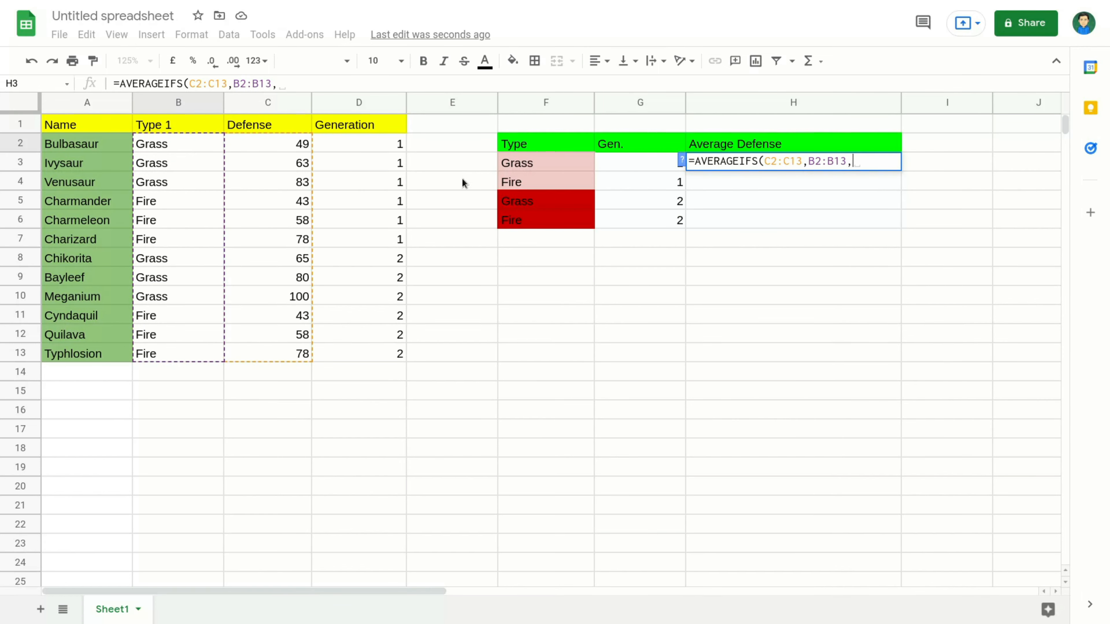
pyautogui.click(540, 163)
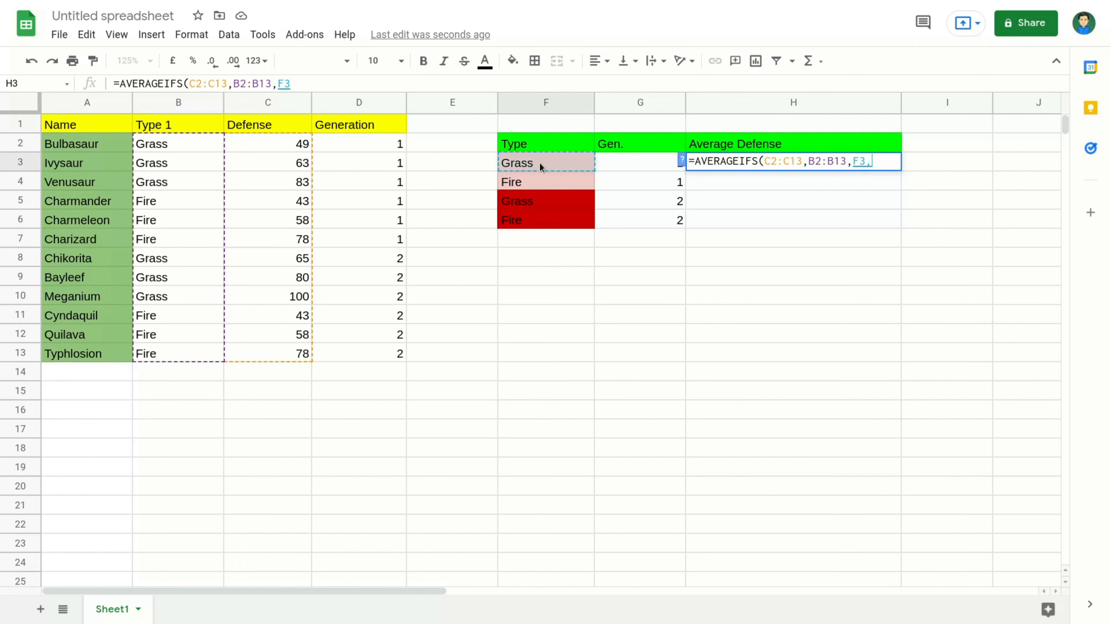
pyautogui.write(',')
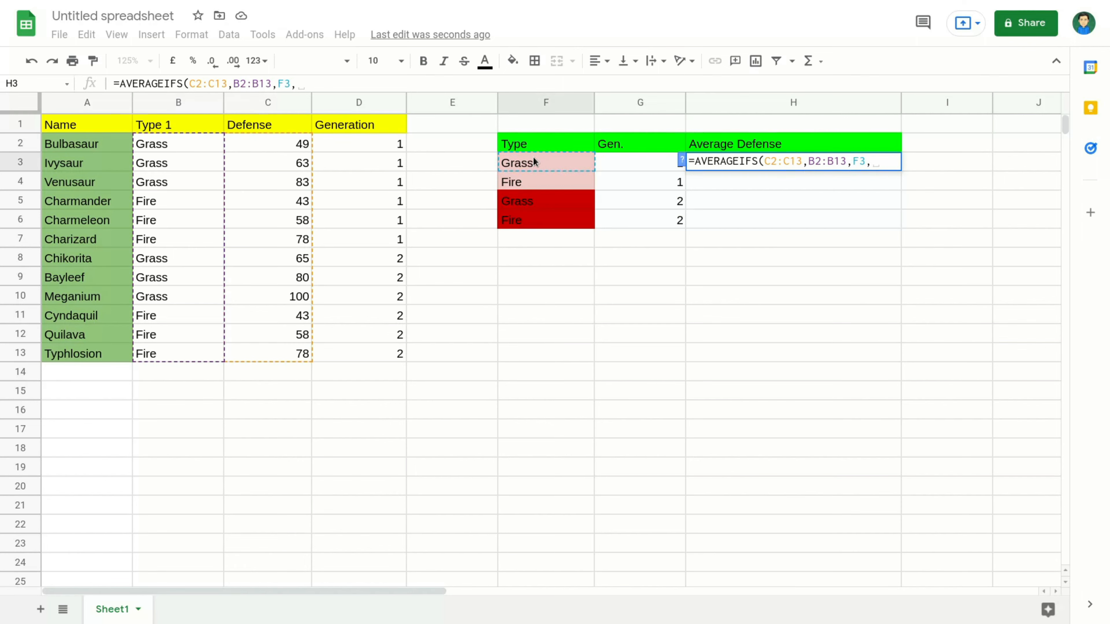
# Add the generation condition, matching D2:D13 against G3, and complete the formula as =AVERAGEIFS(C2:C13,B2:B13,F3,D2:D13,G3).
pyautogui.click(381, 143)
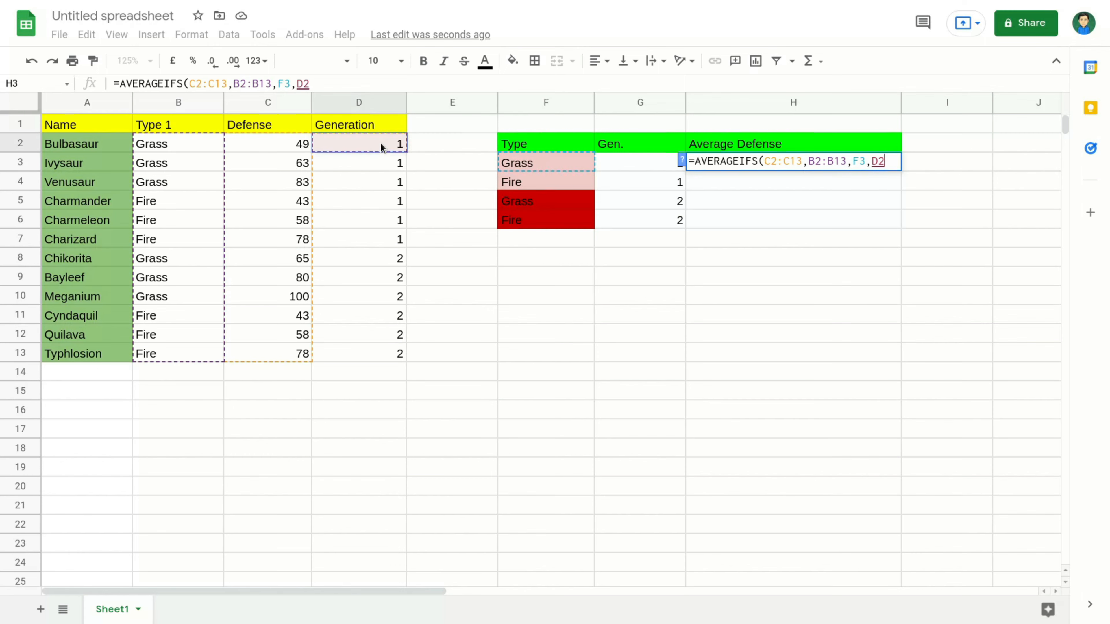
pyautogui.write(':D13')
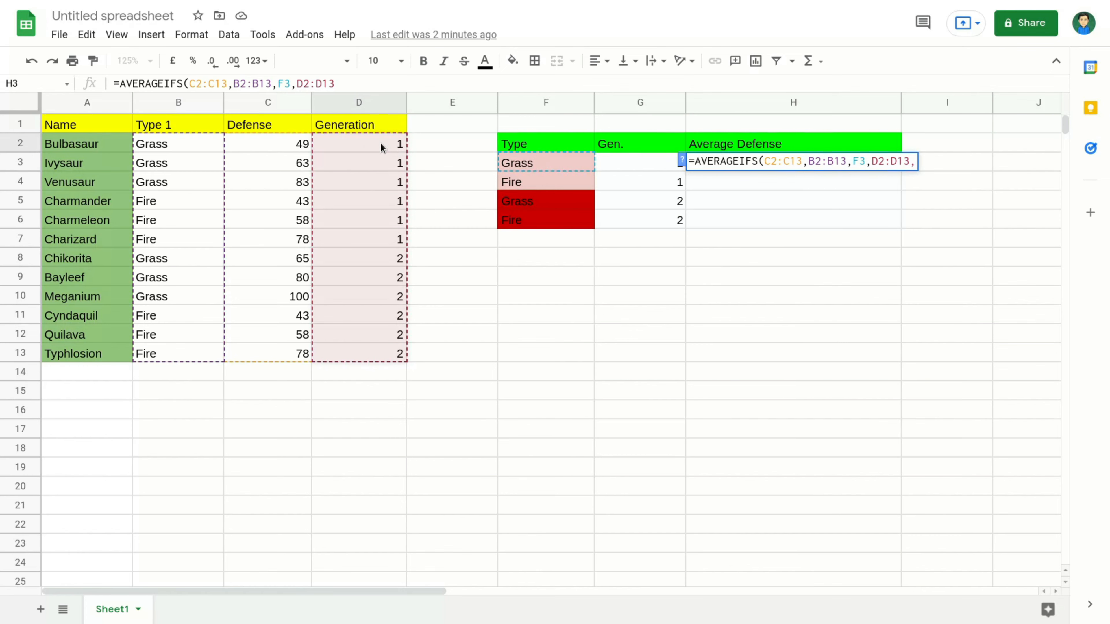
pyautogui.write(',')
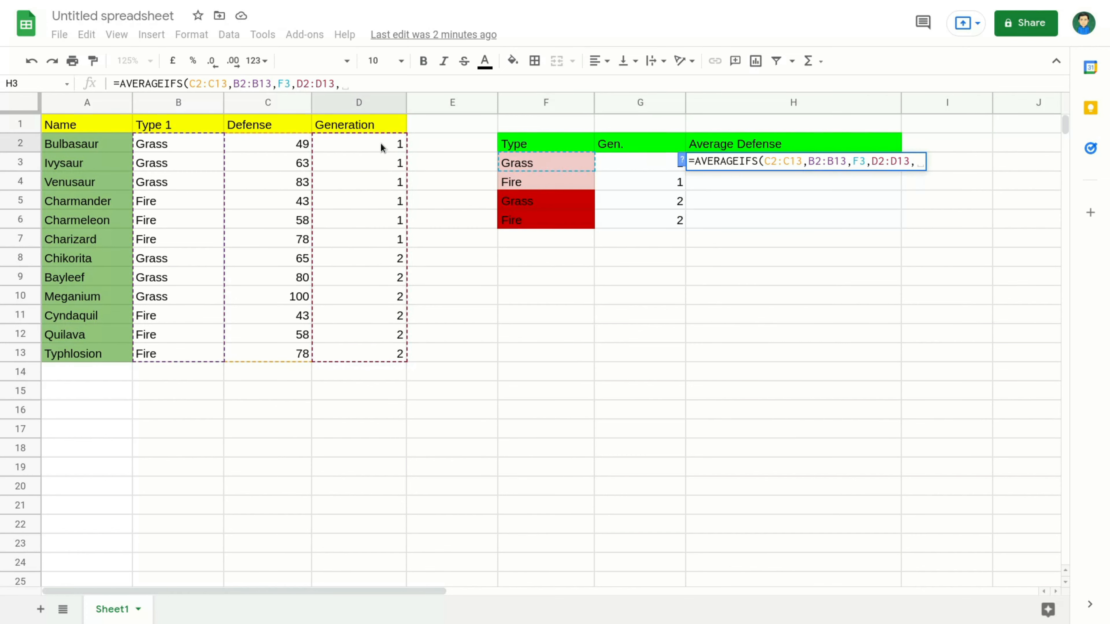
pyautogui.click(649, 160)
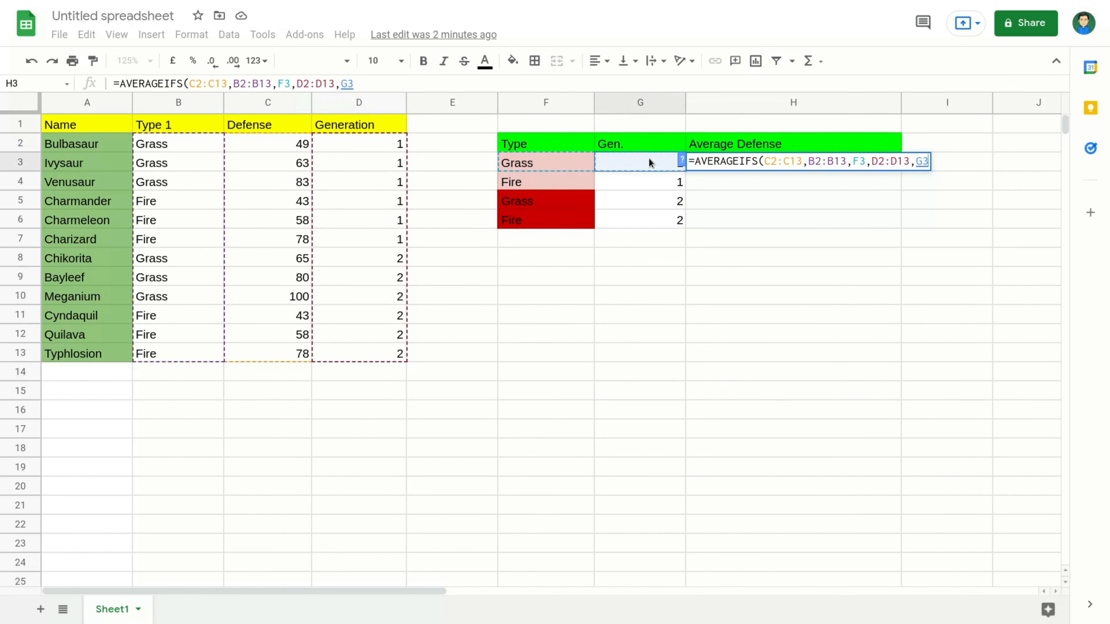
pyautogui.write(')')
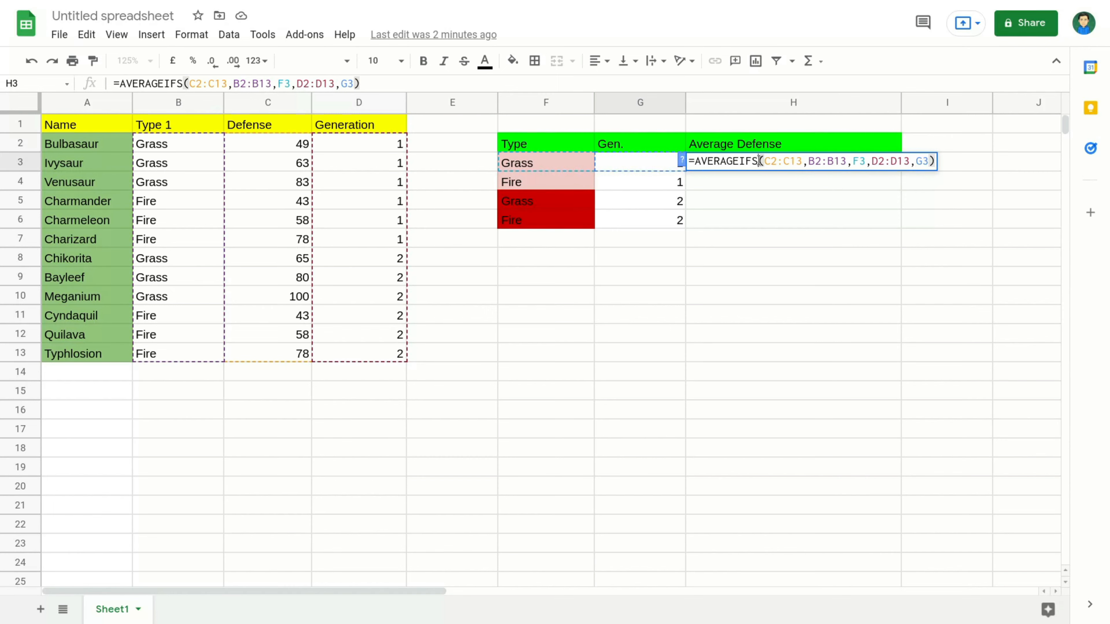
# Examine the formula's function name and average range C2:C13, then the type, generation and Defense cells of the generation 1 Grass rows.
pyautogui.moveTo(757, 161); pyautogui.dragTo(689, 161)
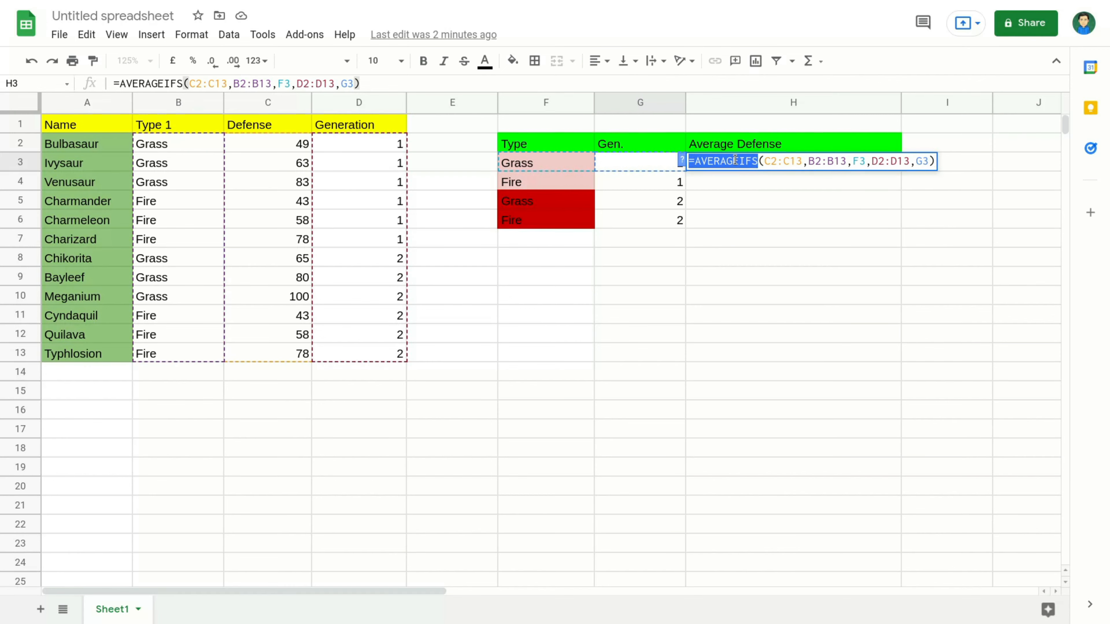
pyautogui.moveTo(765, 162); pyautogui.dragTo(803, 161)
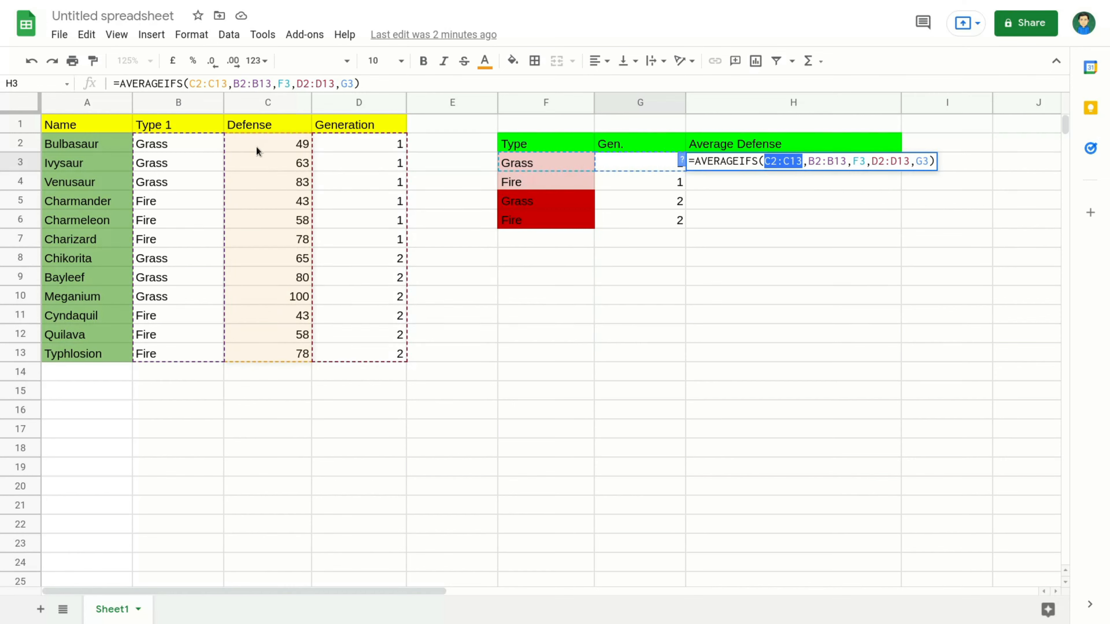
pyautogui.moveTo(255, 147); pyautogui.dragTo(260, 360)
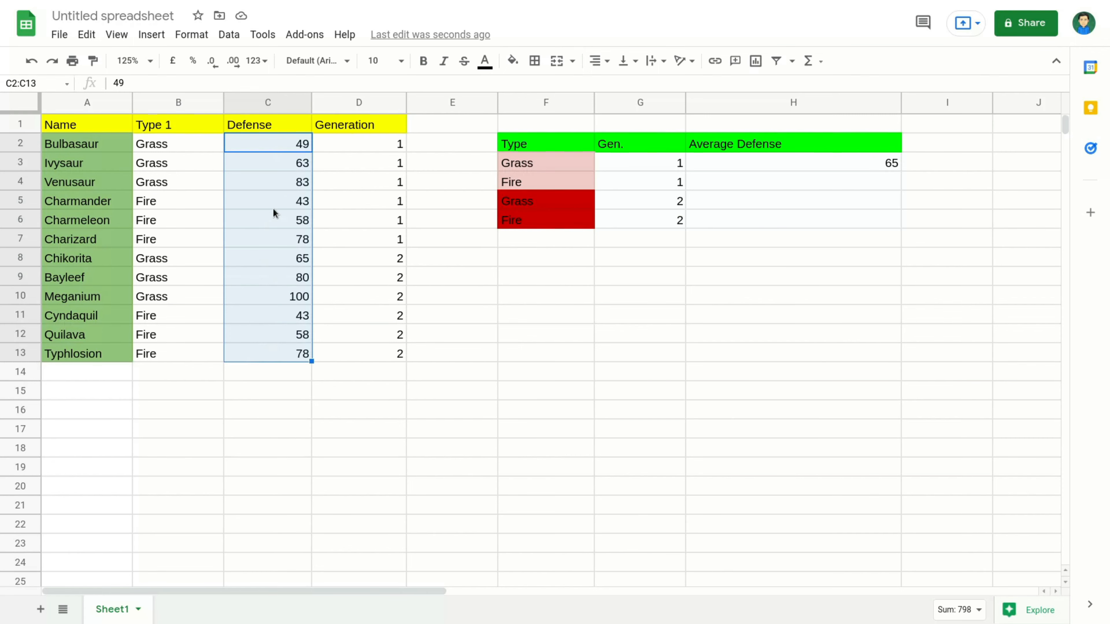
pyautogui.moveTo(191, 136); pyautogui.dragTo(185, 177)
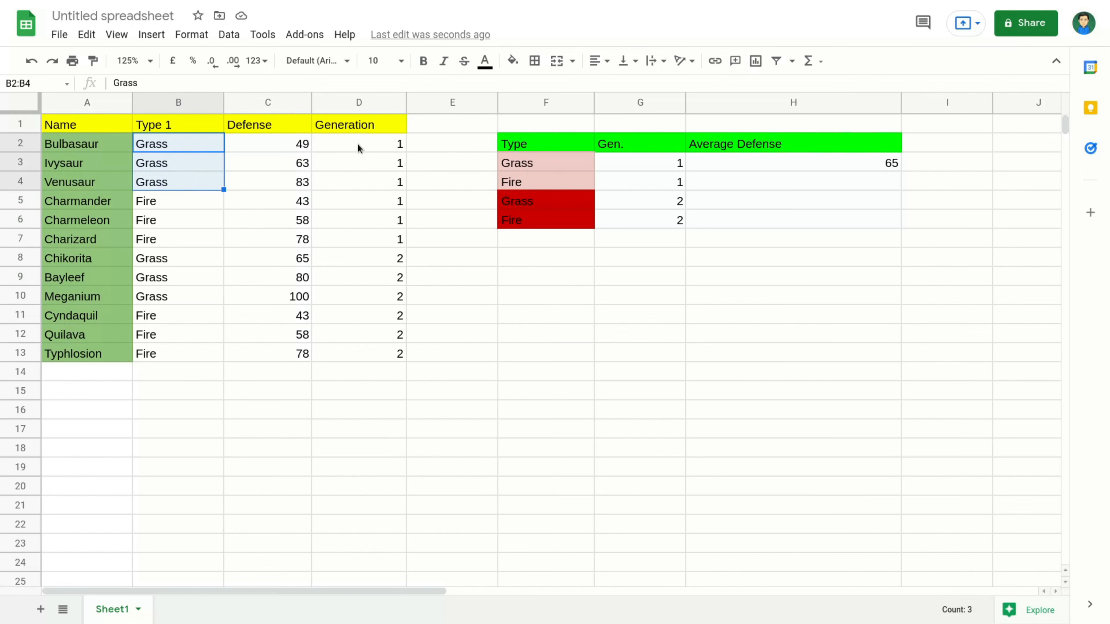
pyautogui.moveTo(358, 144); pyautogui.dragTo(366, 184)
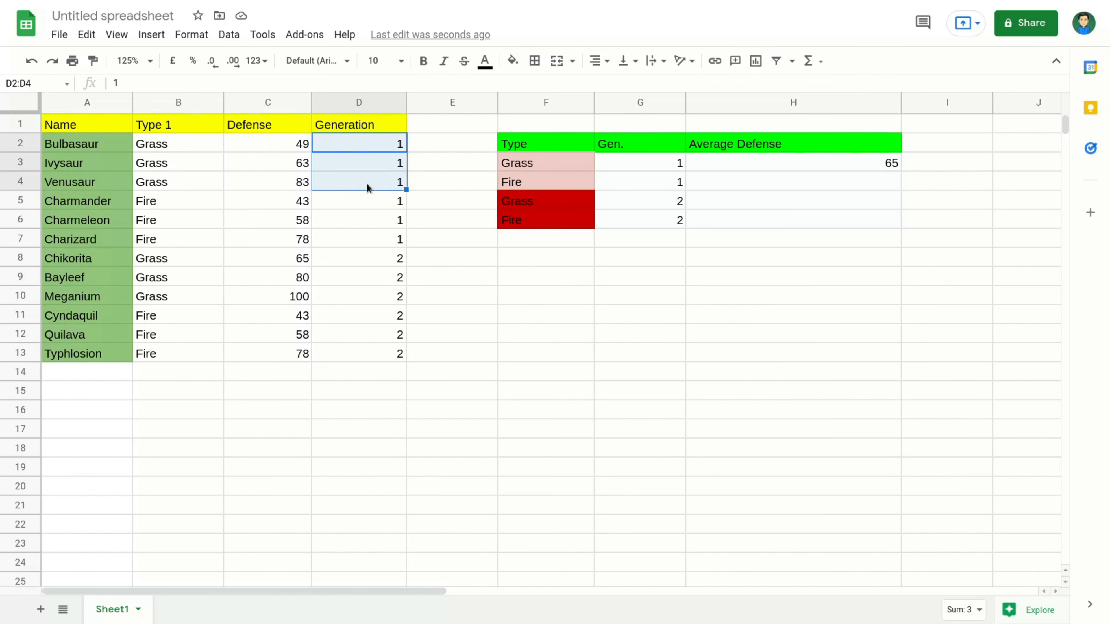
pyautogui.moveTo(287, 143); pyautogui.dragTo(303, 179)
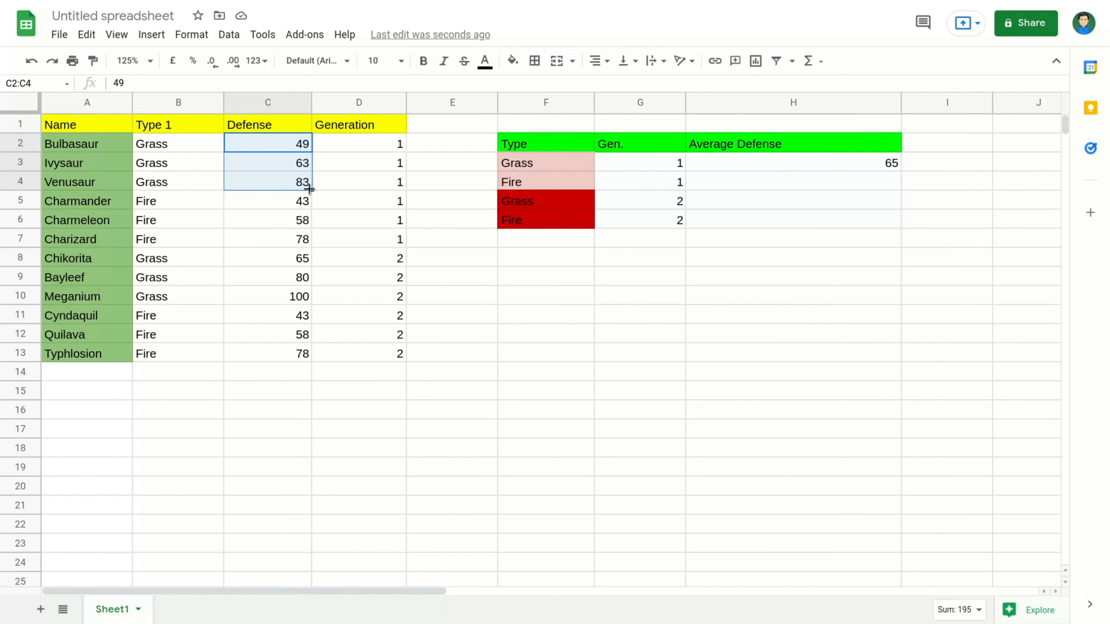
# Examine the arguments of the H3 formula: average range C2:C13, type range B2:B13 and criterion F3.
pyautogui.click(797, 158)
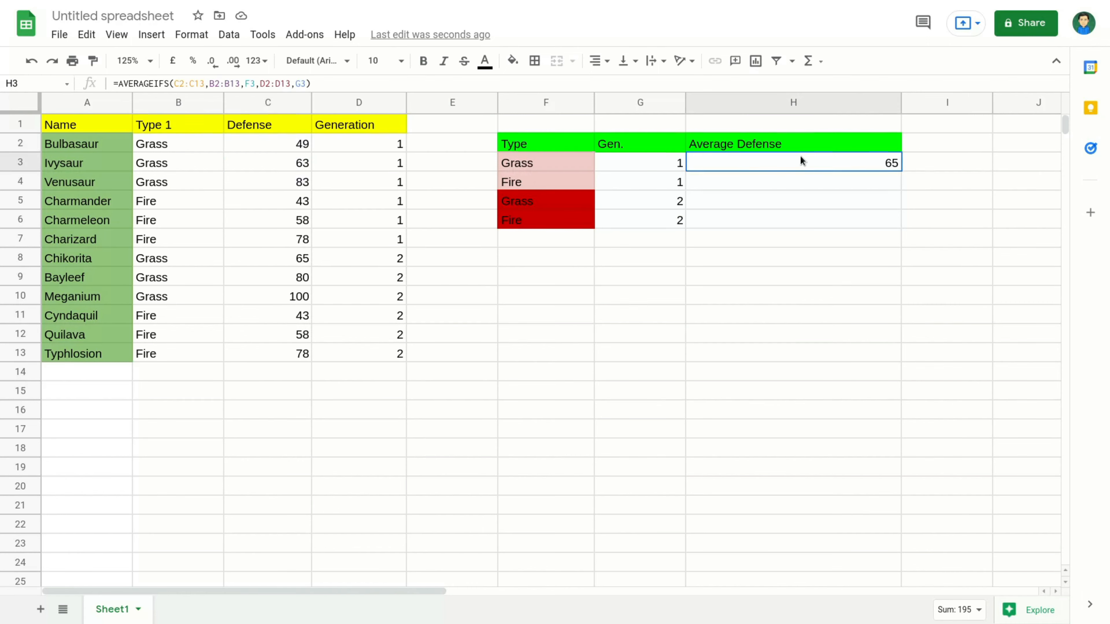
pyautogui.doubleClick(801, 157)
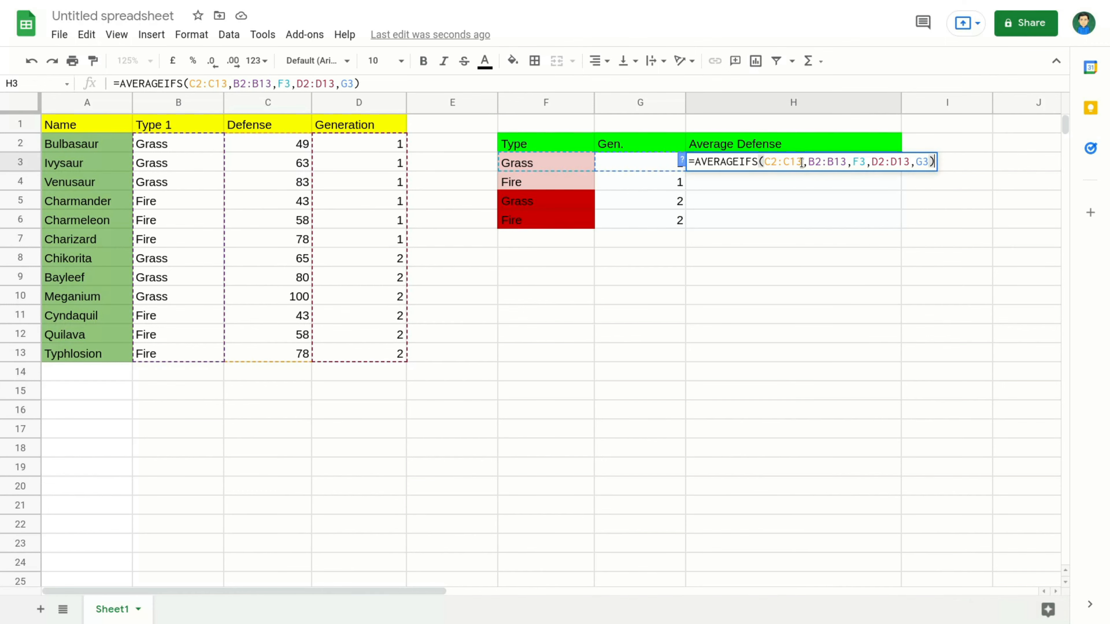
pyautogui.moveTo(805, 163); pyautogui.dragTo(764, 162)
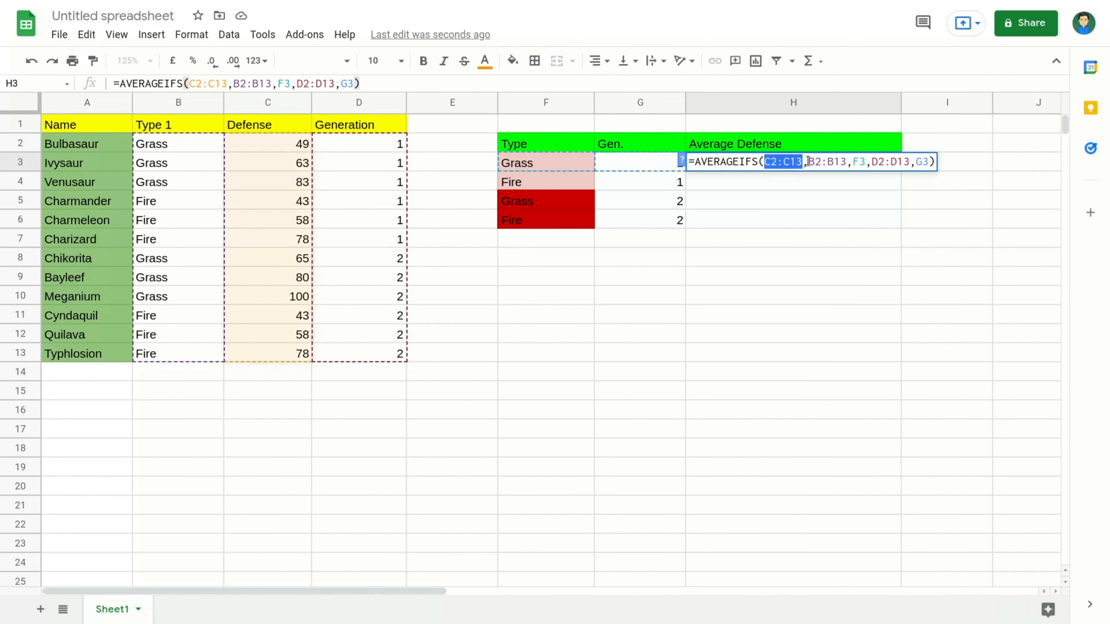
pyautogui.moveTo(808, 162); pyautogui.dragTo(847, 162)
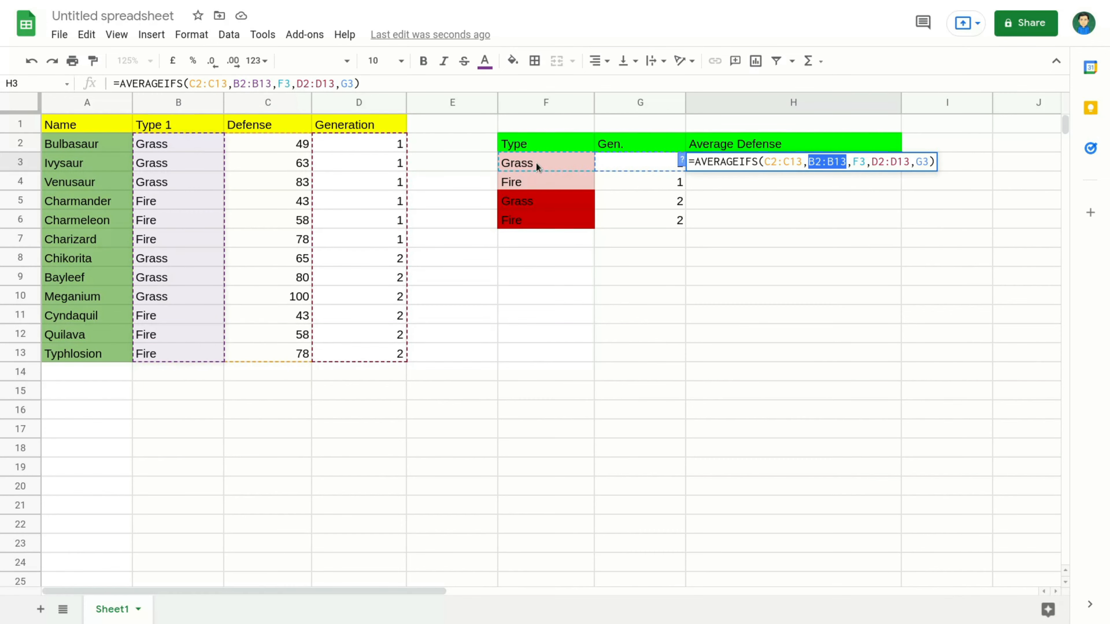
pyautogui.moveTo(866, 162); pyautogui.dragTo(853, 161)
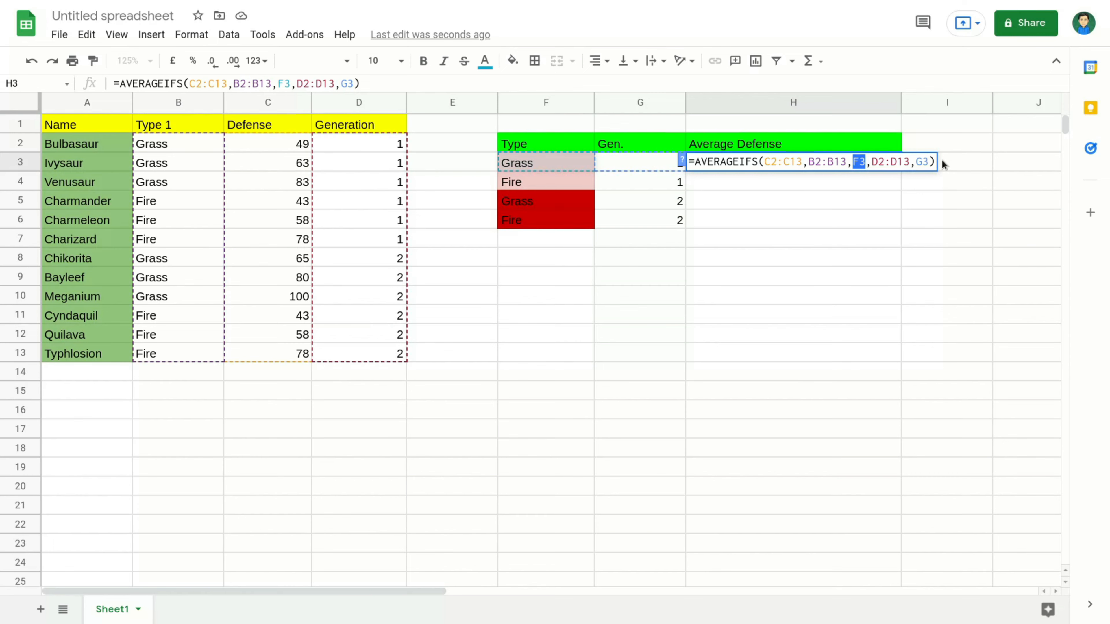
pyautogui.press('Return')
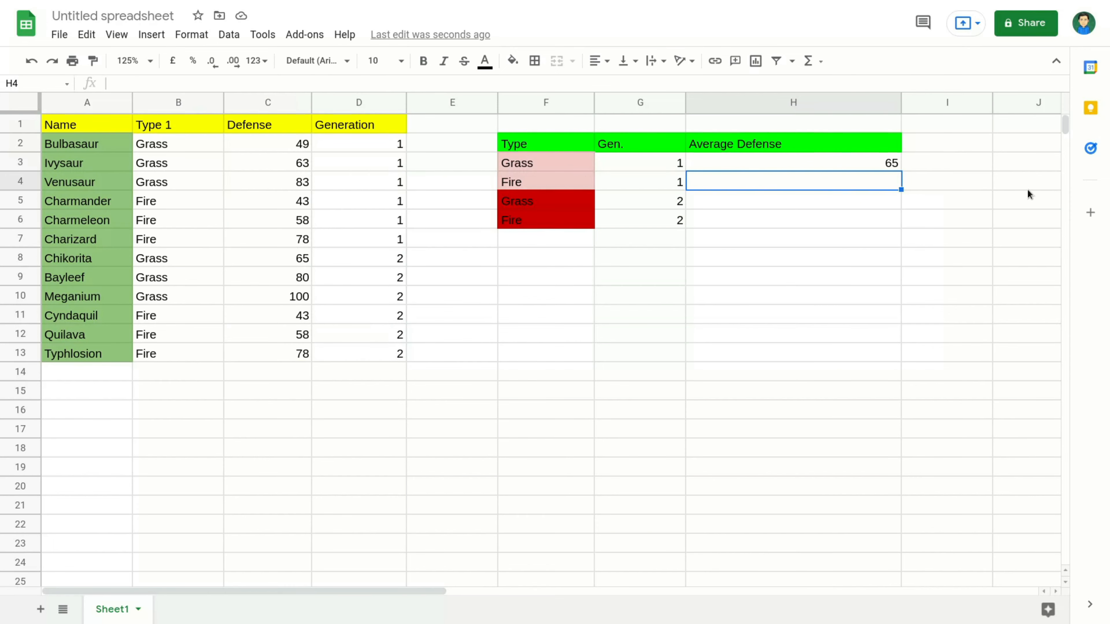
# Fill the AVERAGEIFS formula from H3 down through H6 to complete the Average Defense column.
pyautogui.click(878, 164)
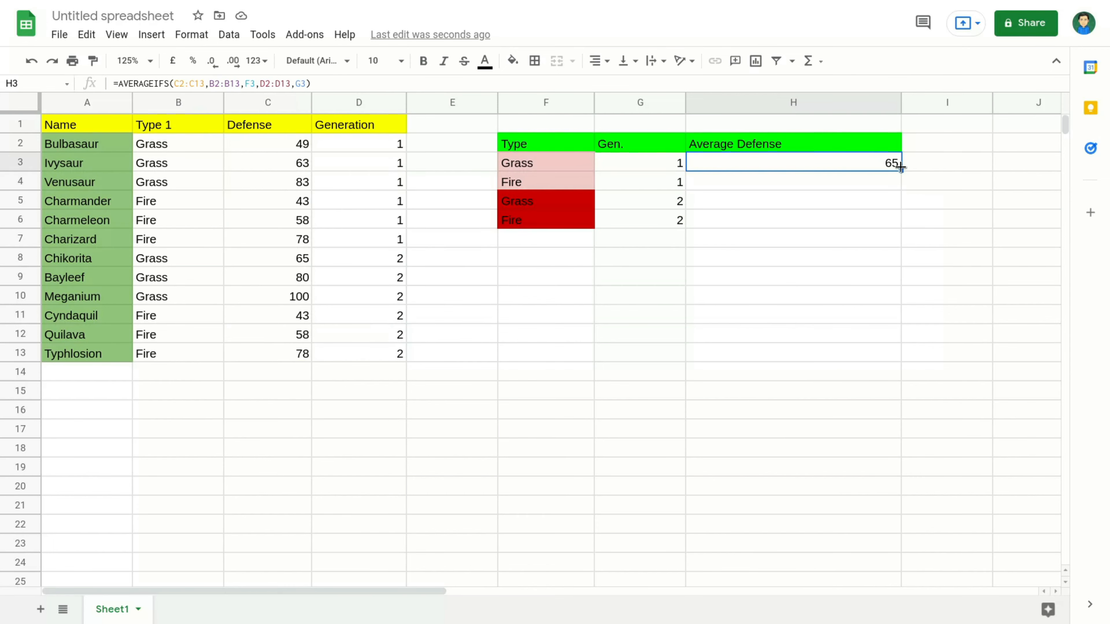
pyautogui.moveTo(901, 170); pyautogui.dragTo(895, 219)
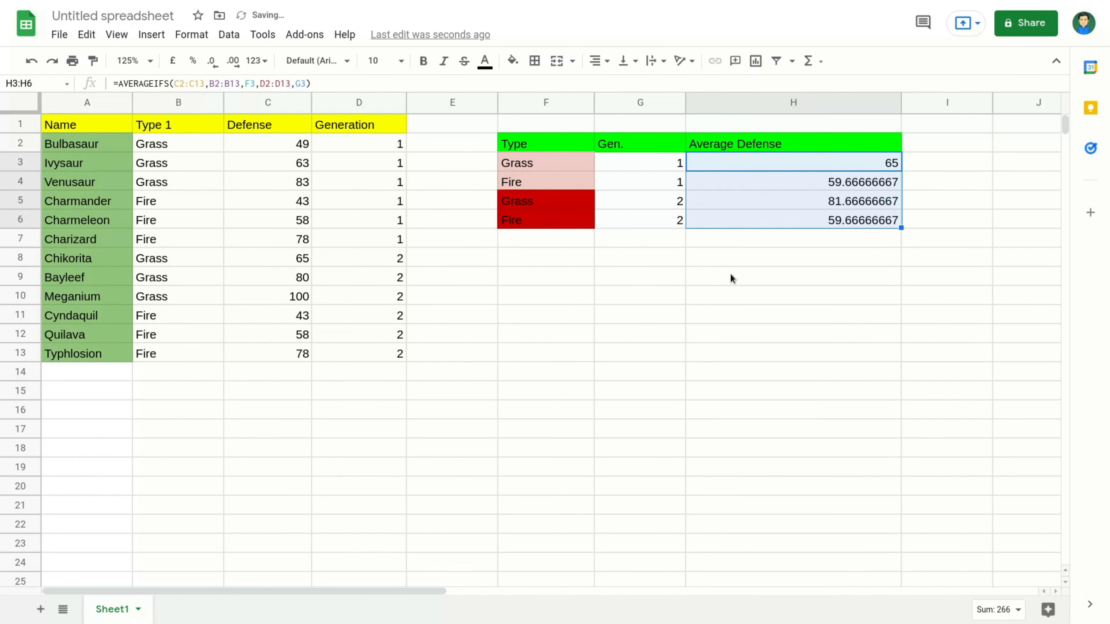
pyautogui.click(730, 246)
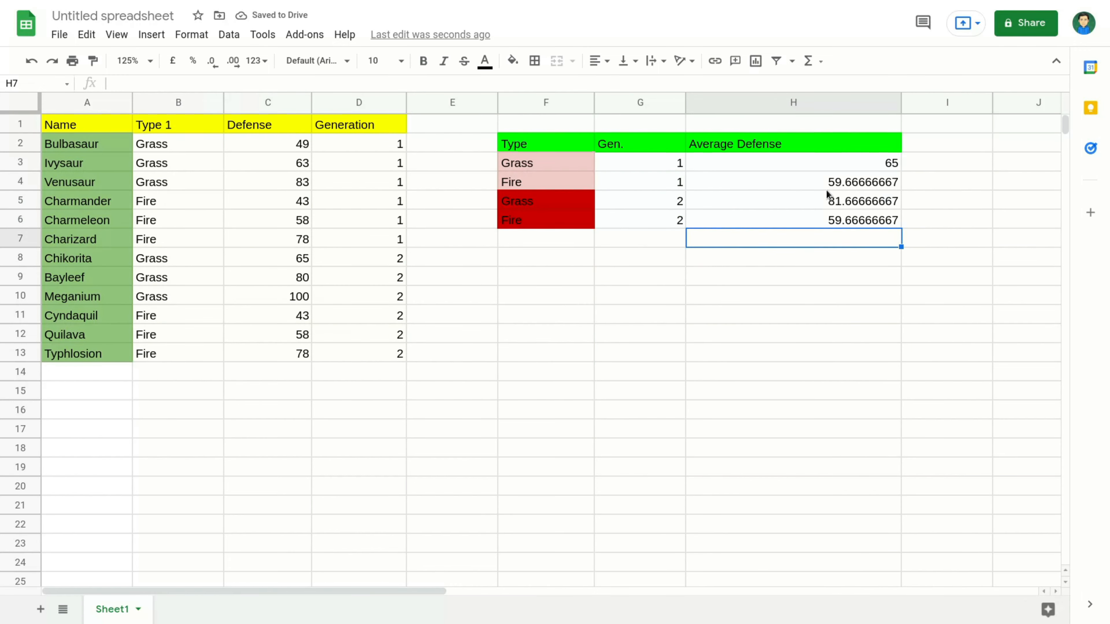
pyautogui.doubleClick(796, 187)
pyautogui.click(760, 241)
# Add a conditional format rule to the Type 1 cells B2:B13 for text that is exactly FIRE.
pyautogui.moveTo(161, 144); pyautogui.dragTo(158, 355)
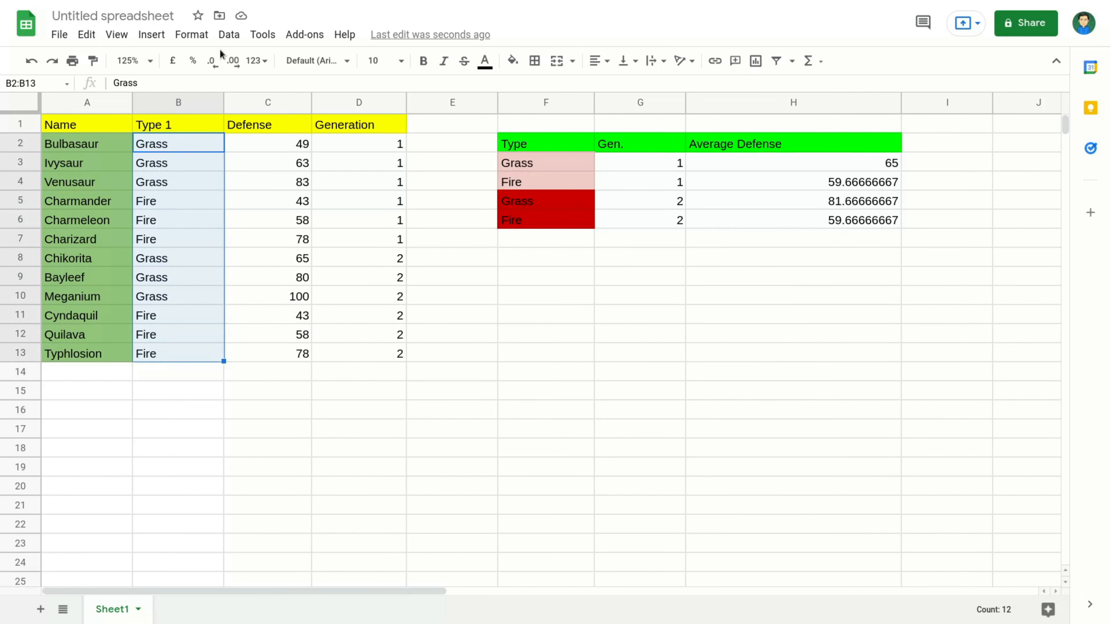
pyautogui.click(192, 34)
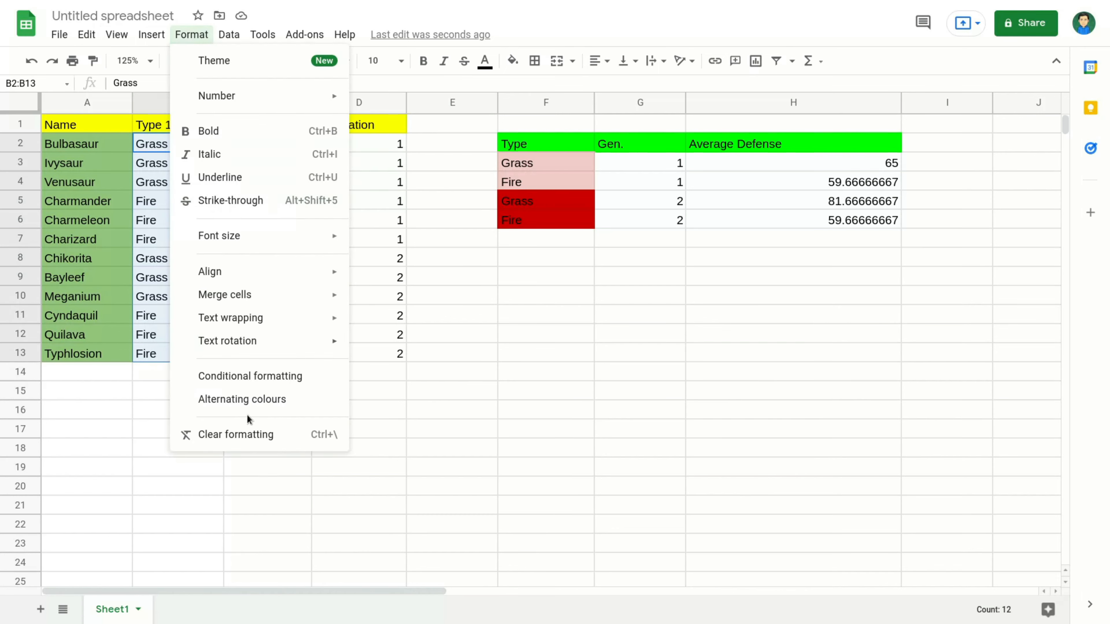
pyautogui.click(238, 377)
pyautogui.click(953, 258)
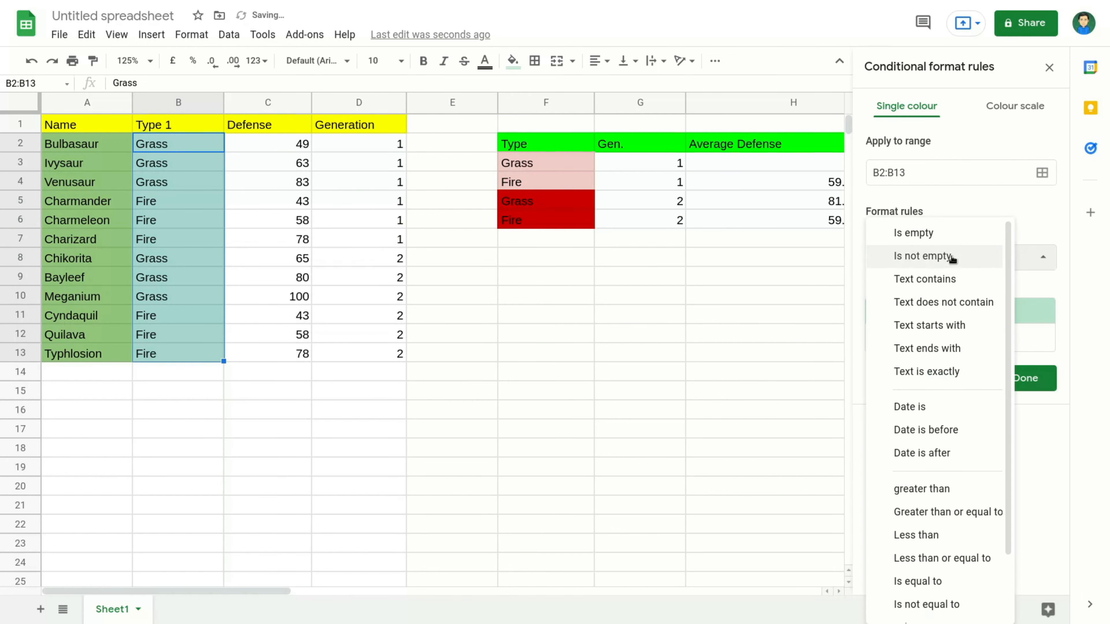
pyautogui.click(929, 371)
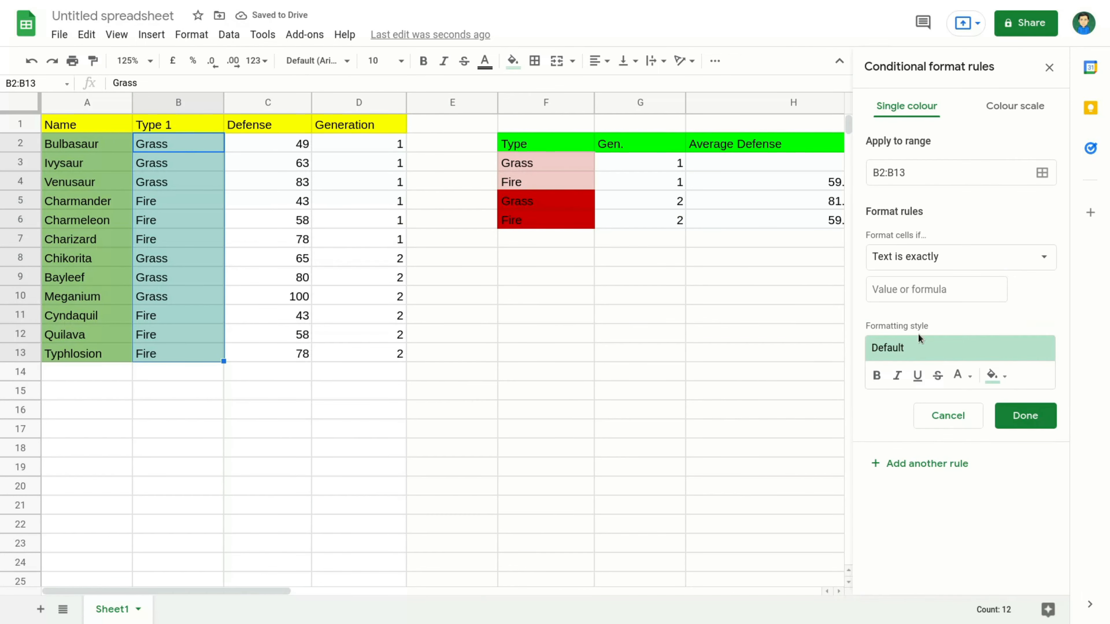
pyautogui.click(930, 287)
pyautogui.write('FI')
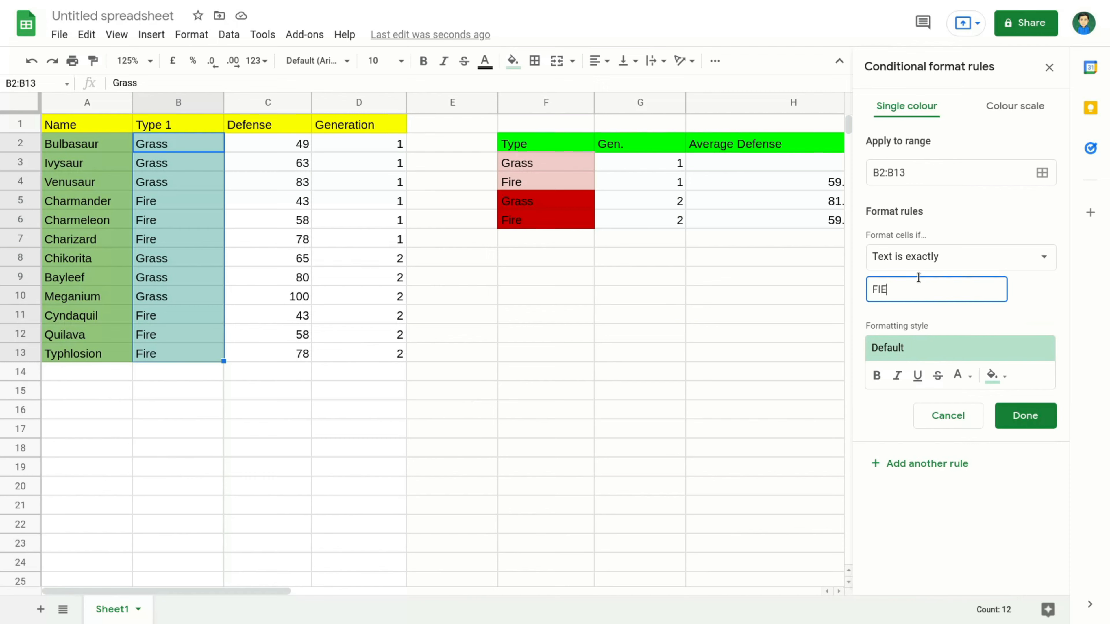
pyautogui.write('RE')
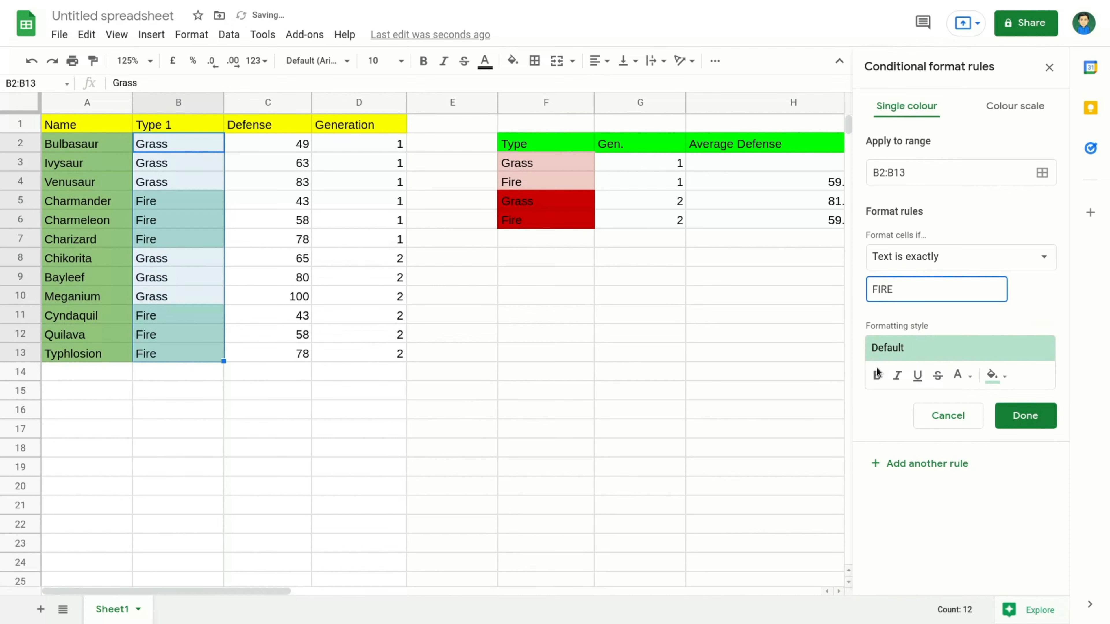
# Give the FIRE rule an orange theme fill colour and close the conditional format rules.
pyautogui.click(998, 375)
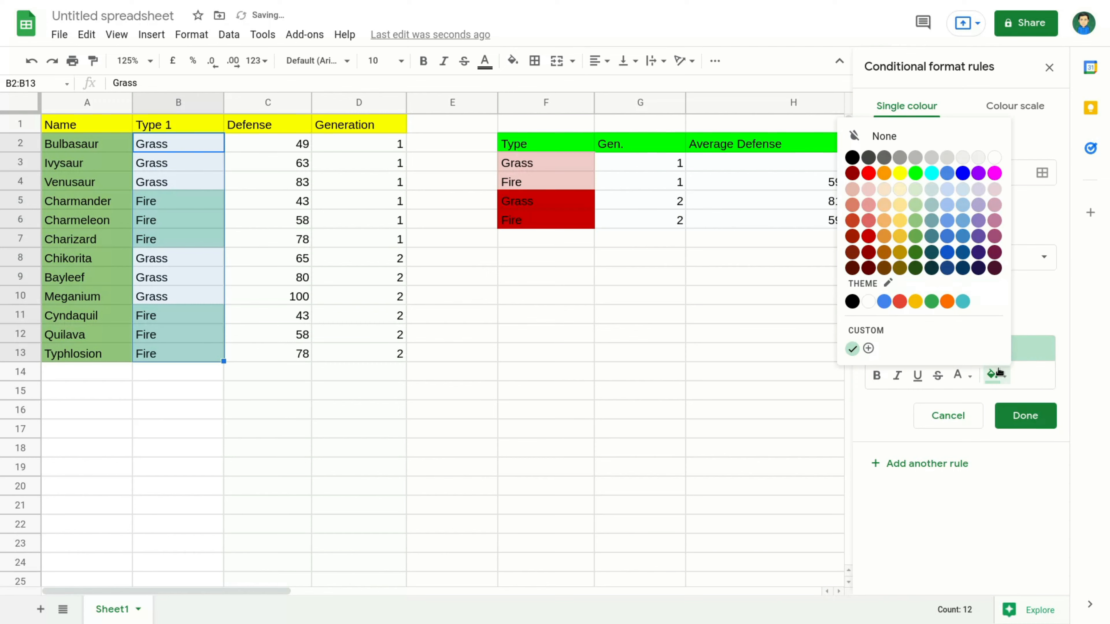
pyautogui.click(949, 301)
pyautogui.click(416, 359)
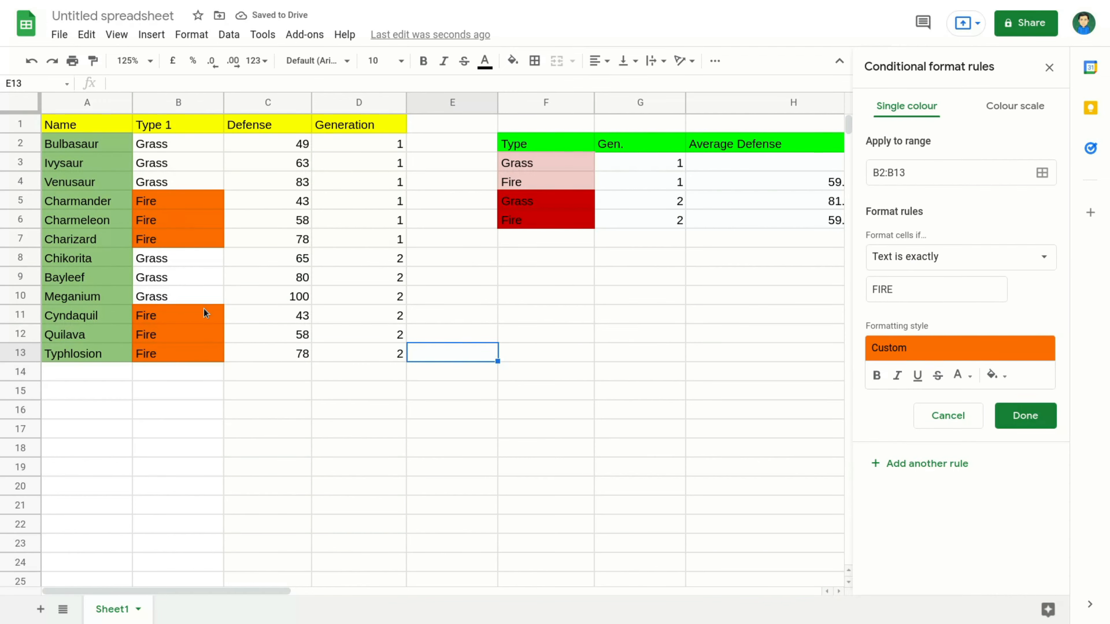
pyautogui.click(532, 159)
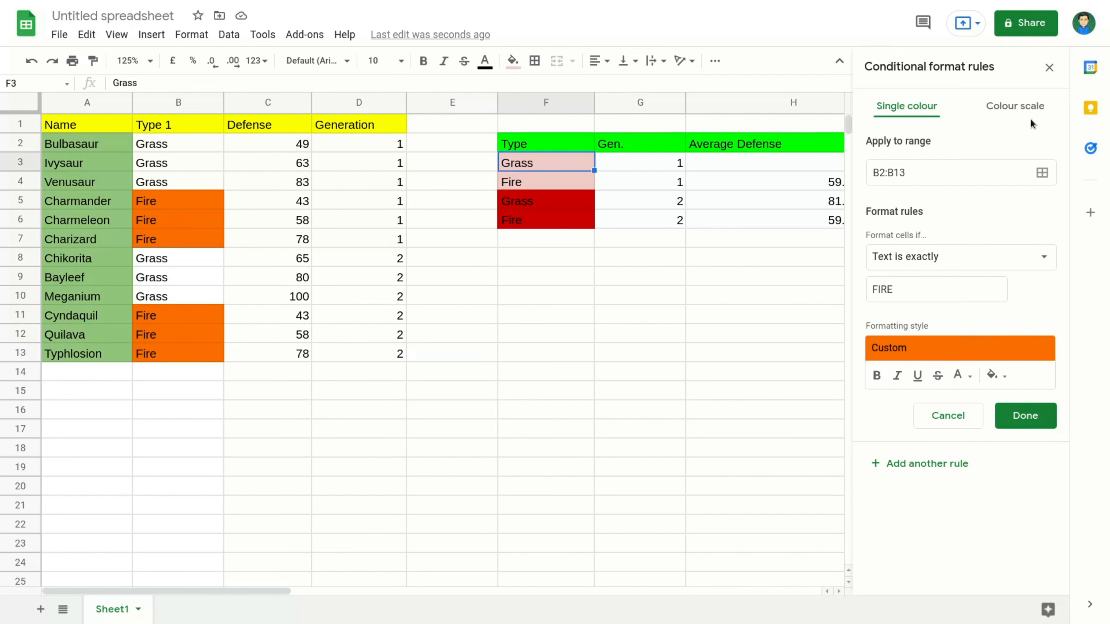
pyautogui.click(1050, 68)
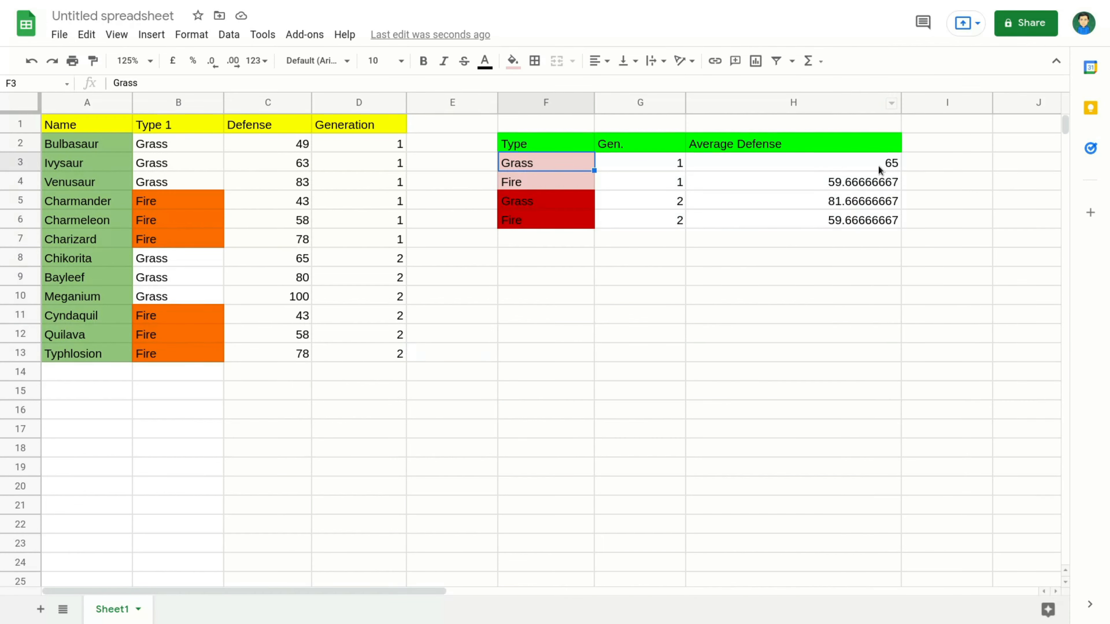
# Check the H3 average against the type, generation and Defense cells of the generation 1 Grass rows.
pyautogui.click(888, 164)
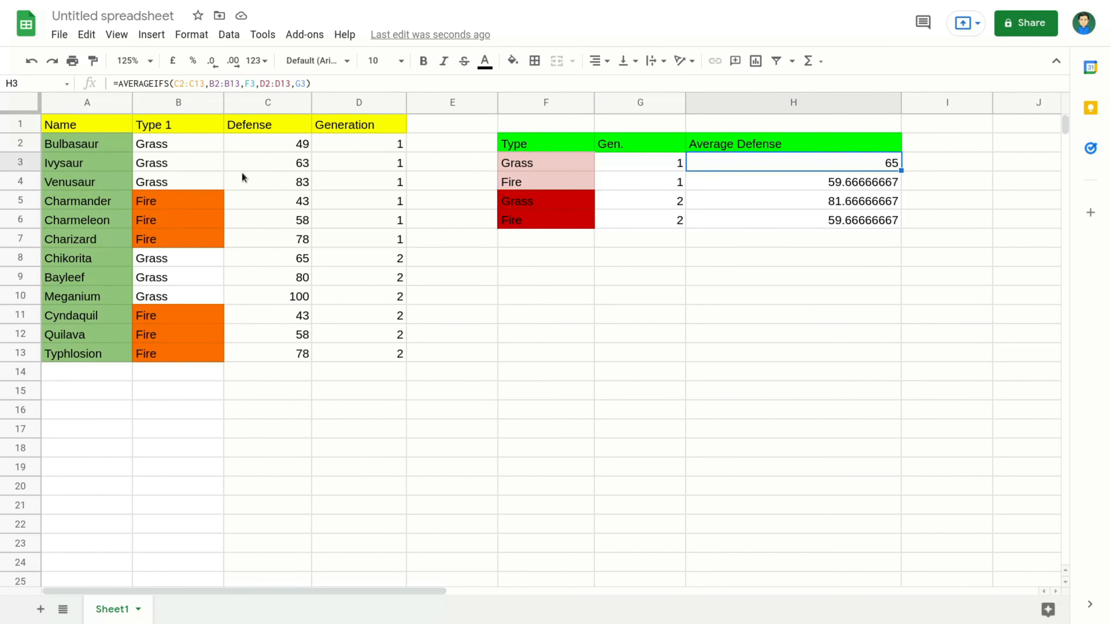
pyautogui.click(164, 150)
pyautogui.moveTo(163, 148); pyautogui.dragTo(178, 182)
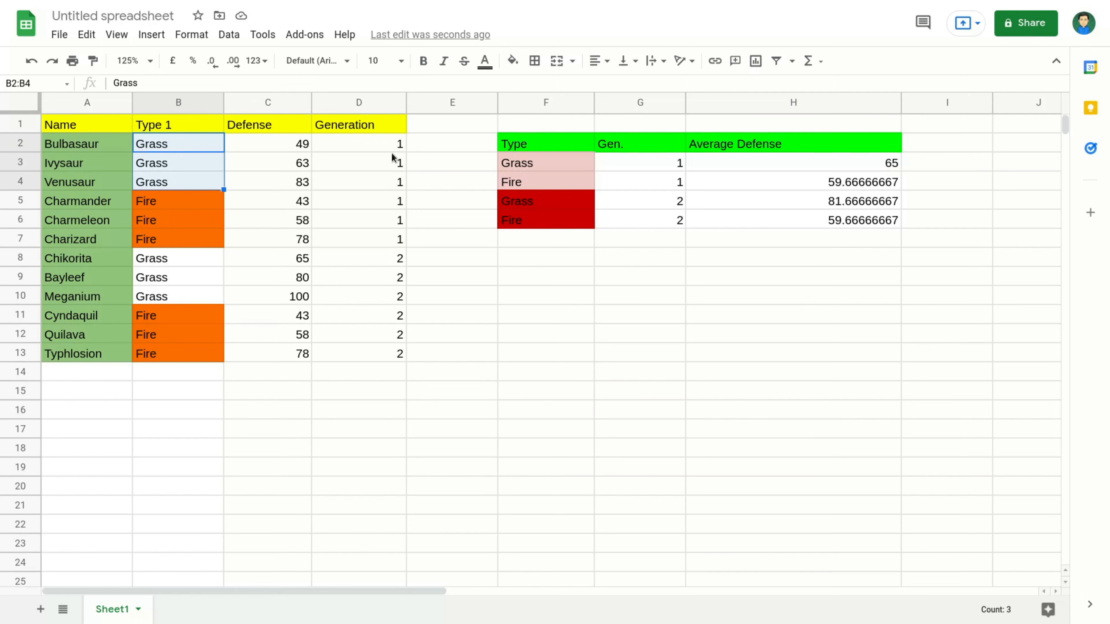
pyautogui.moveTo(388, 146); pyautogui.dragTo(386, 190)
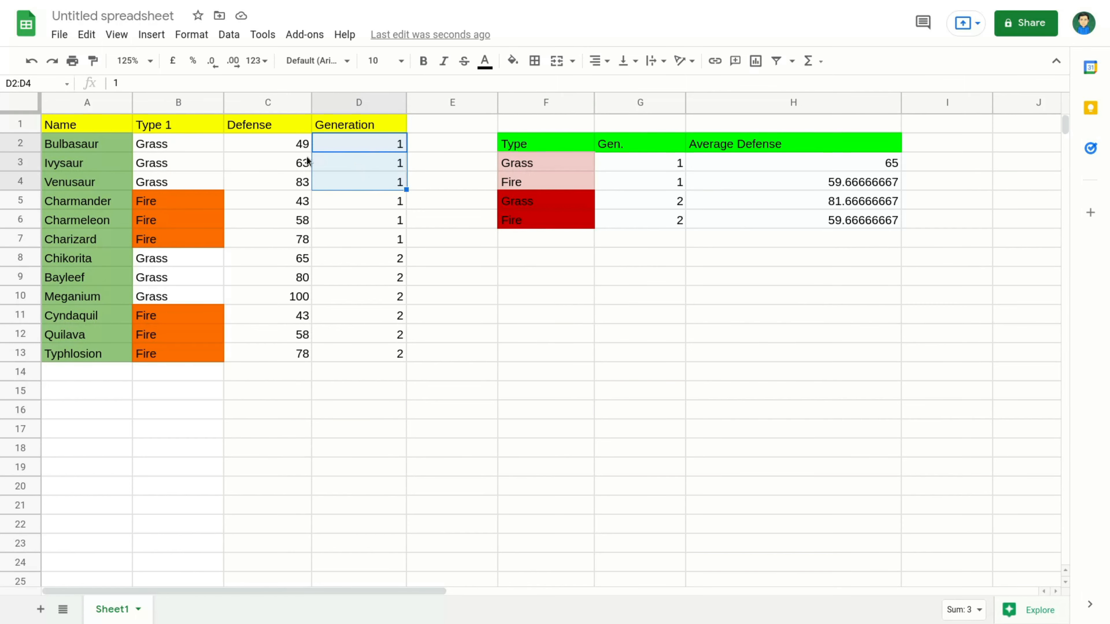
pyautogui.moveTo(283, 143); pyautogui.dragTo(291, 181)
pyautogui.click(825, 163)
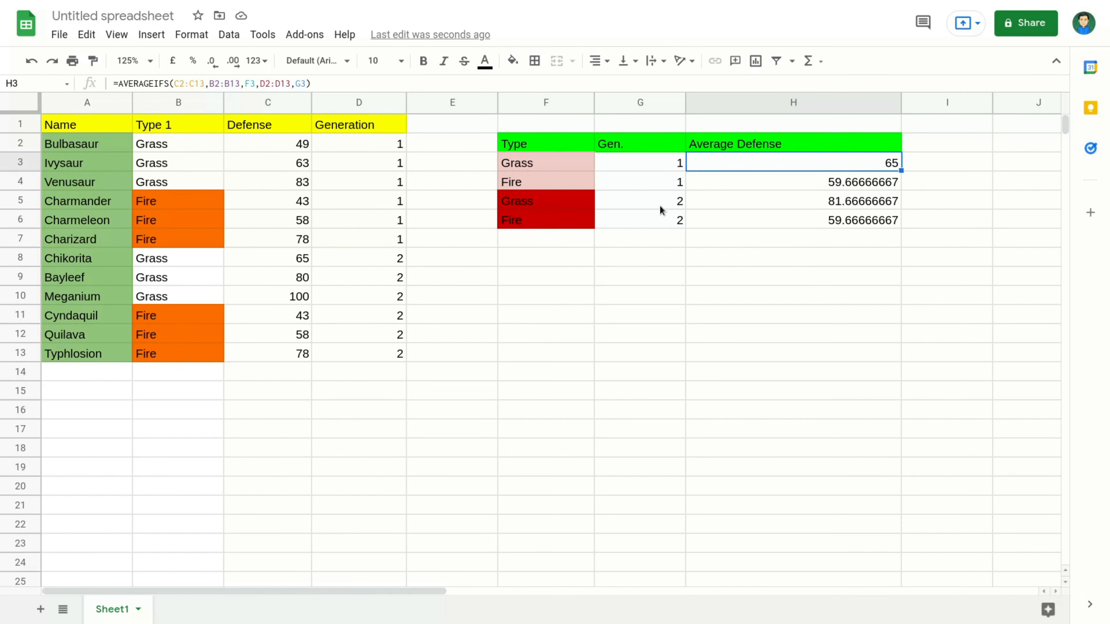
# Examine the H4 formula together with its Fire type criterion in F4 and generation criterion in G4.
pyautogui.click(543, 180)
pyautogui.doubleClick(825, 186)
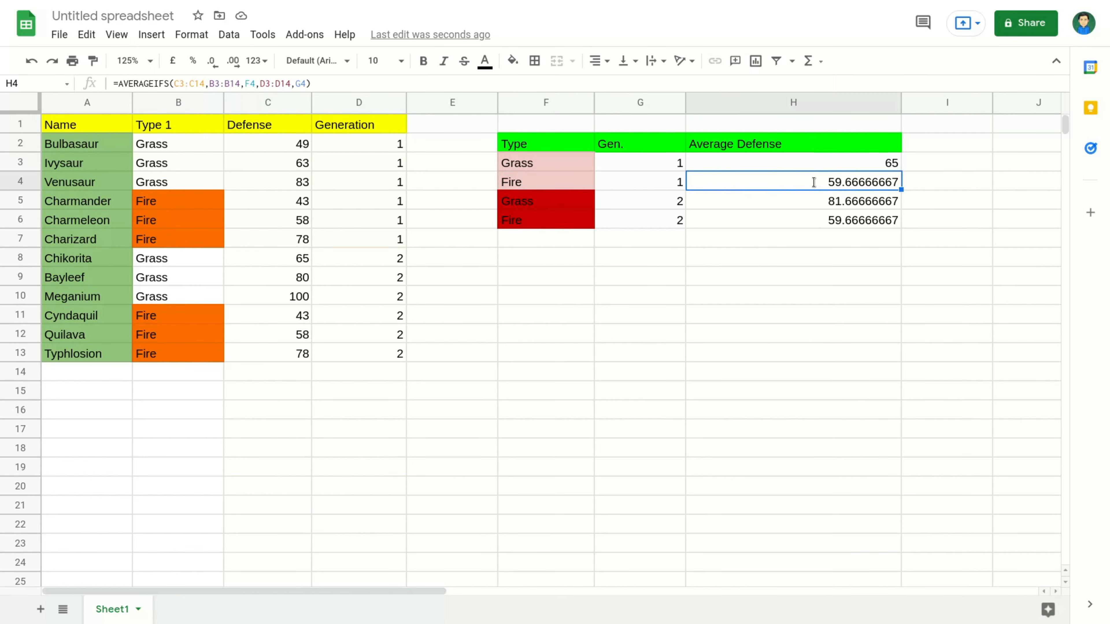
pyautogui.click(531, 179)
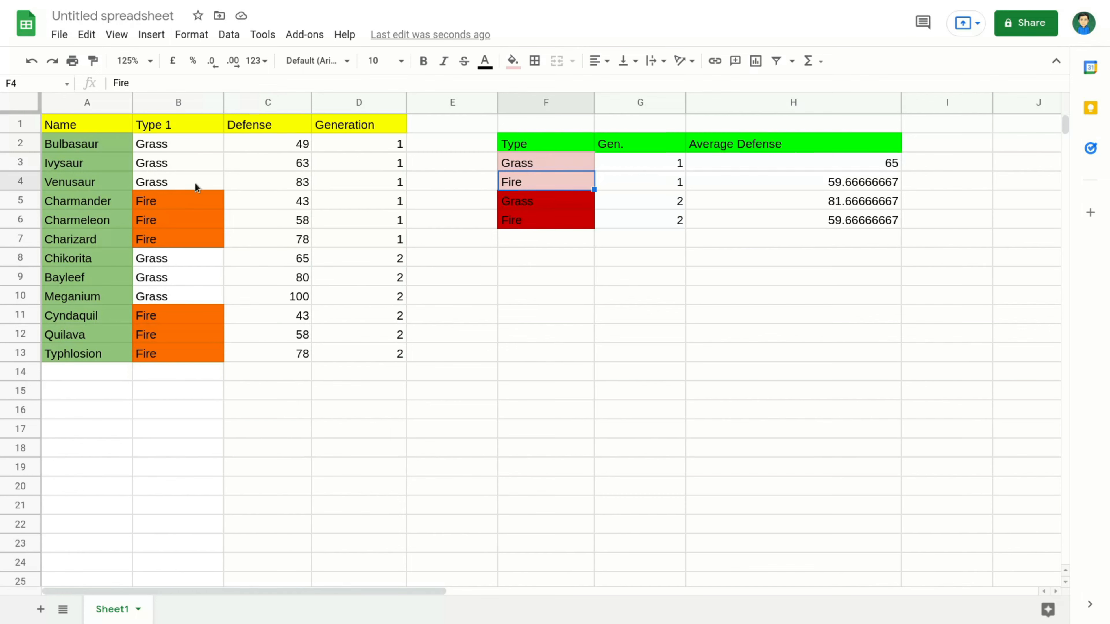
pyautogui.click(669, 185)
pyautogui.click(669, 185)
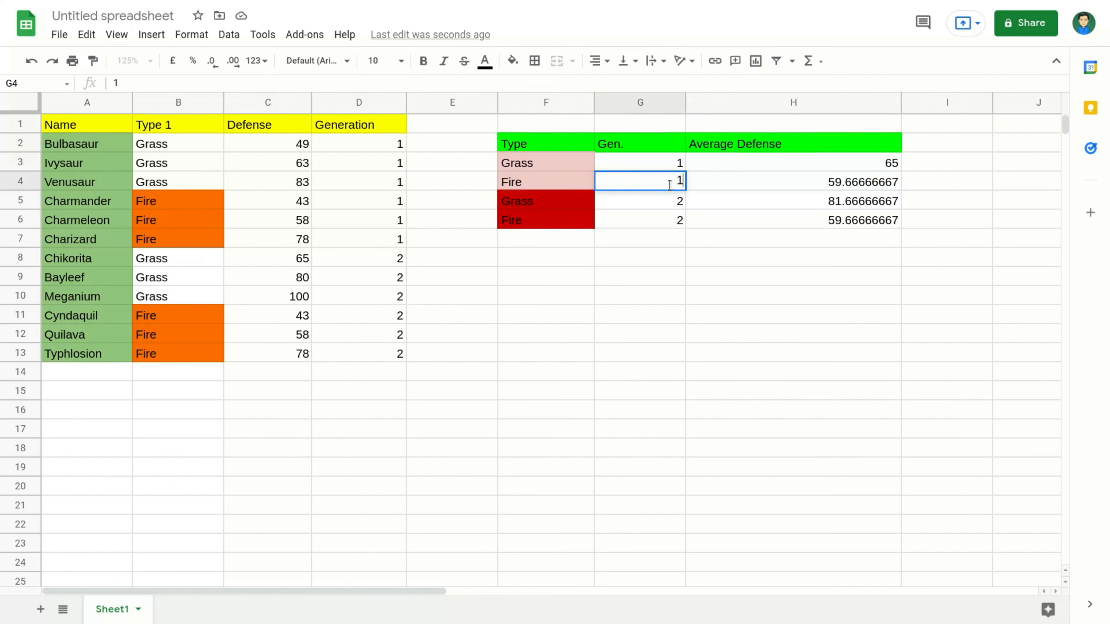
pyautogui.doubleClick(669, 185)
pyautogui.click(548, 181)
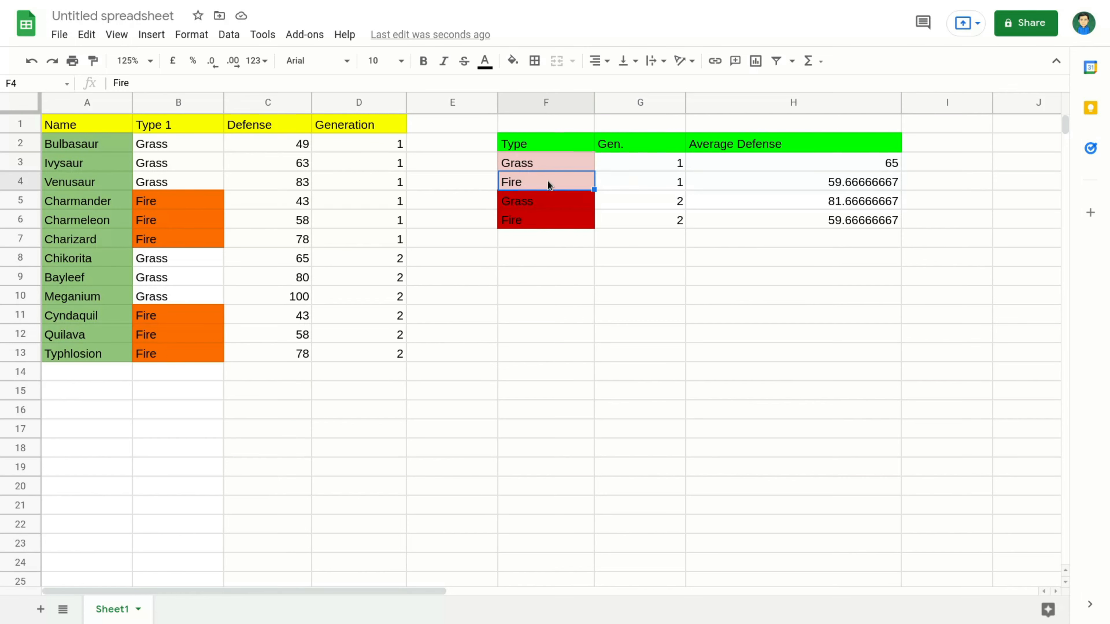
pyautogui.doubleClick(547, 180)
pyautogui.click(547, 180)
pyautogui.doubleClick(548, 181)
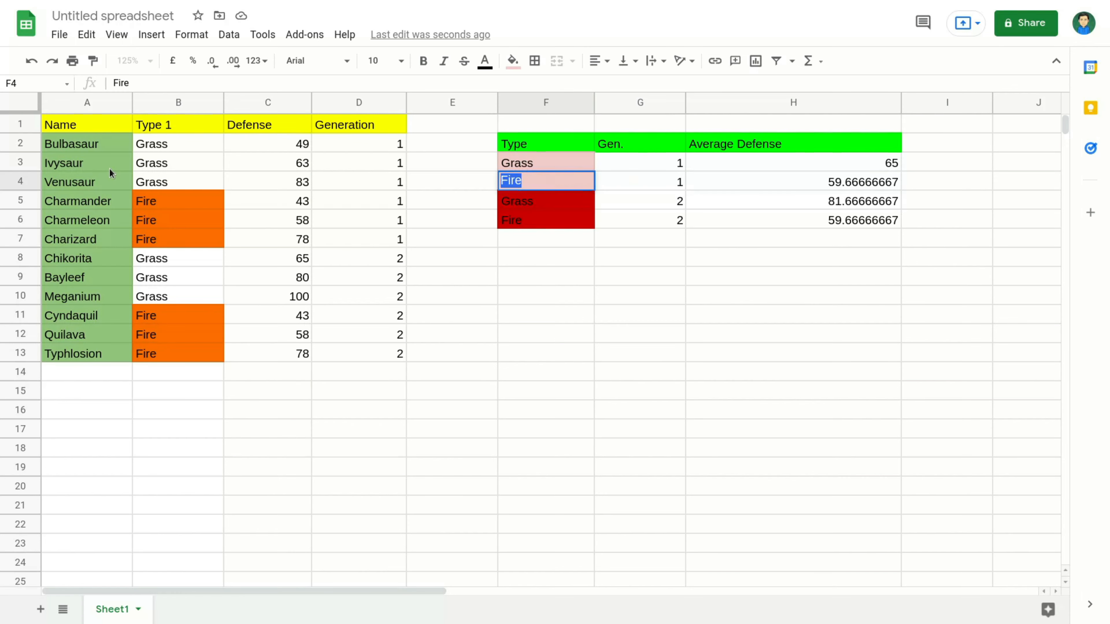
# Check the H4 average against the type, generation and Defense cells of the Fire rows 5 to 7.
pyautogui.moveTo(155, 201); pyautogui.dragTo(188, 246)
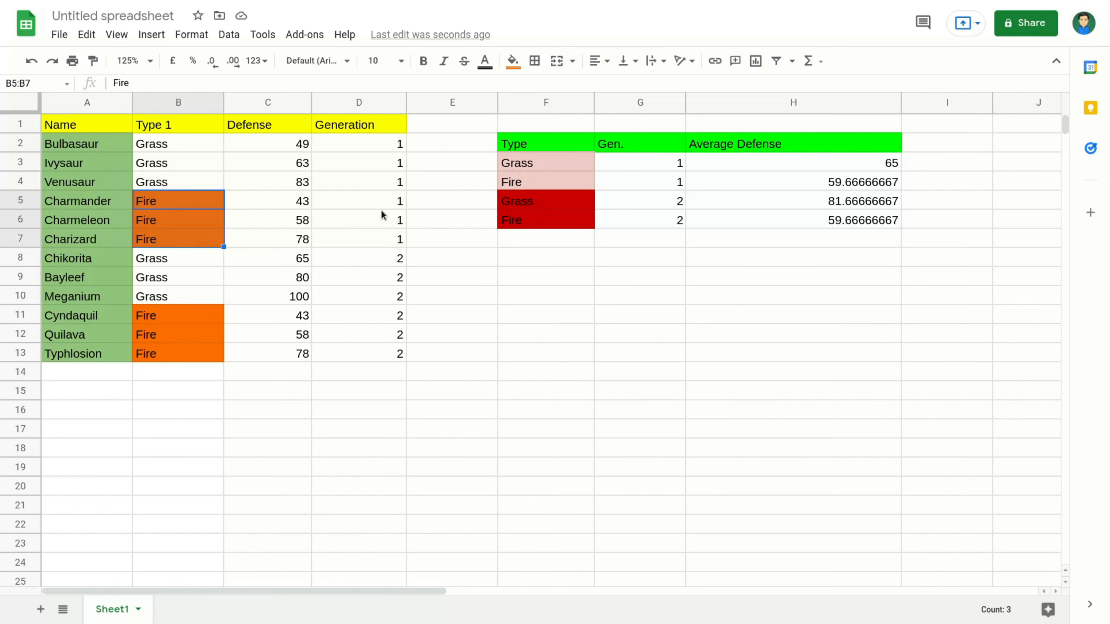
pyautogui.moveTo(380, 203); pyautogui.dragTo(386, 246)
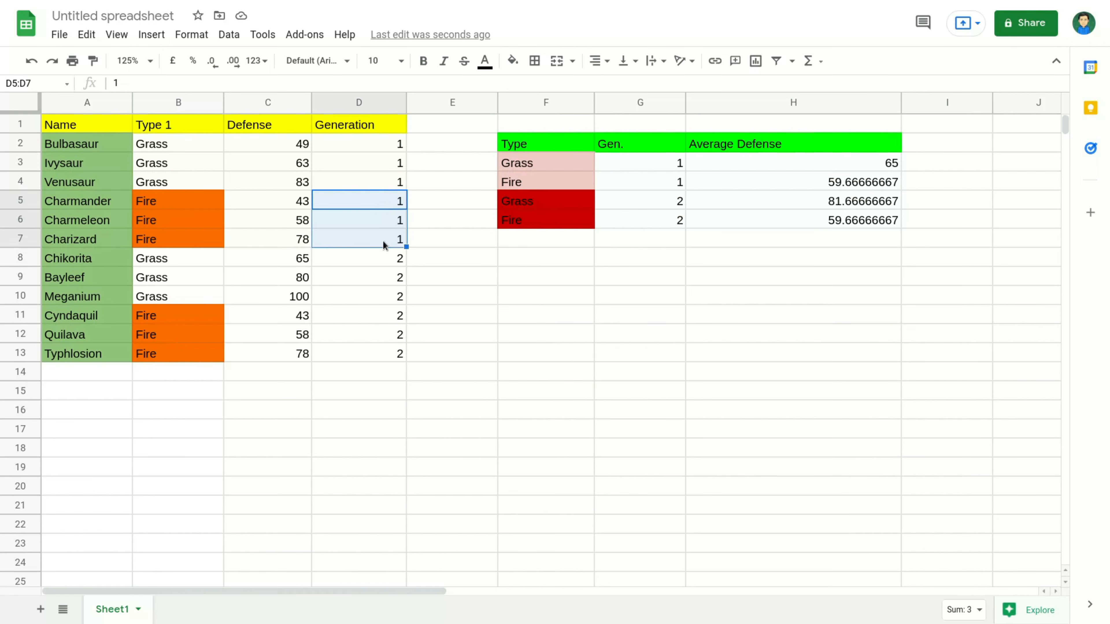
pyautogui.moveTo(285, 196); pyautogui.dragTo(292, 244)
pyautogui.click(853, 181)
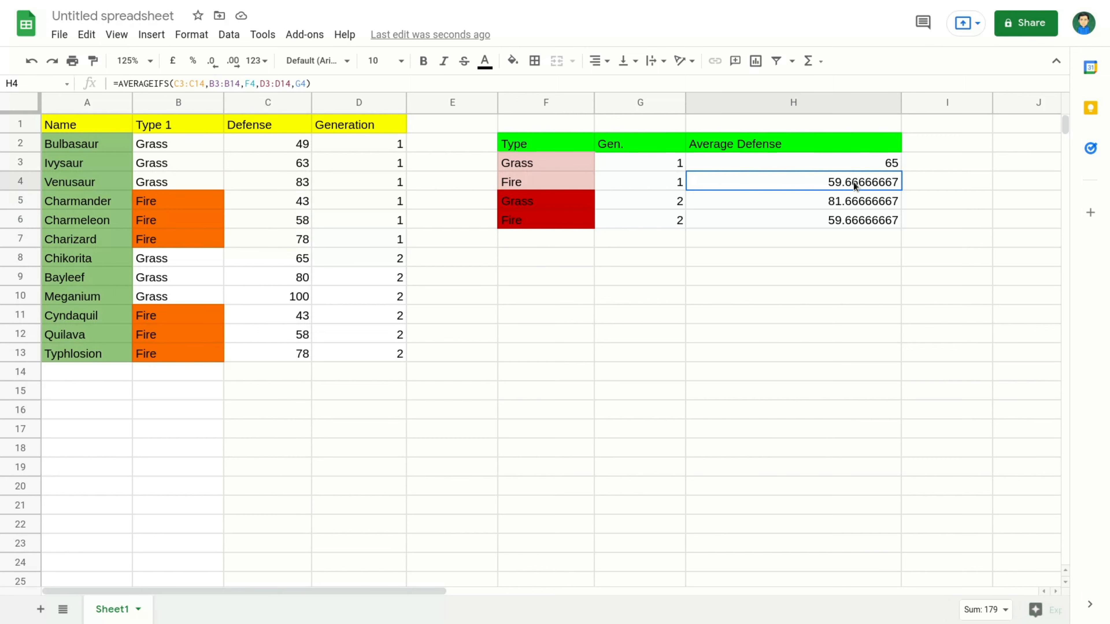
pyautogui.doubleClick(854, 182)
# Examine the H5 average and its generation criterion in G5 against the generation 2 rows, D8 to D13.
pyautogui.click(793, 202)
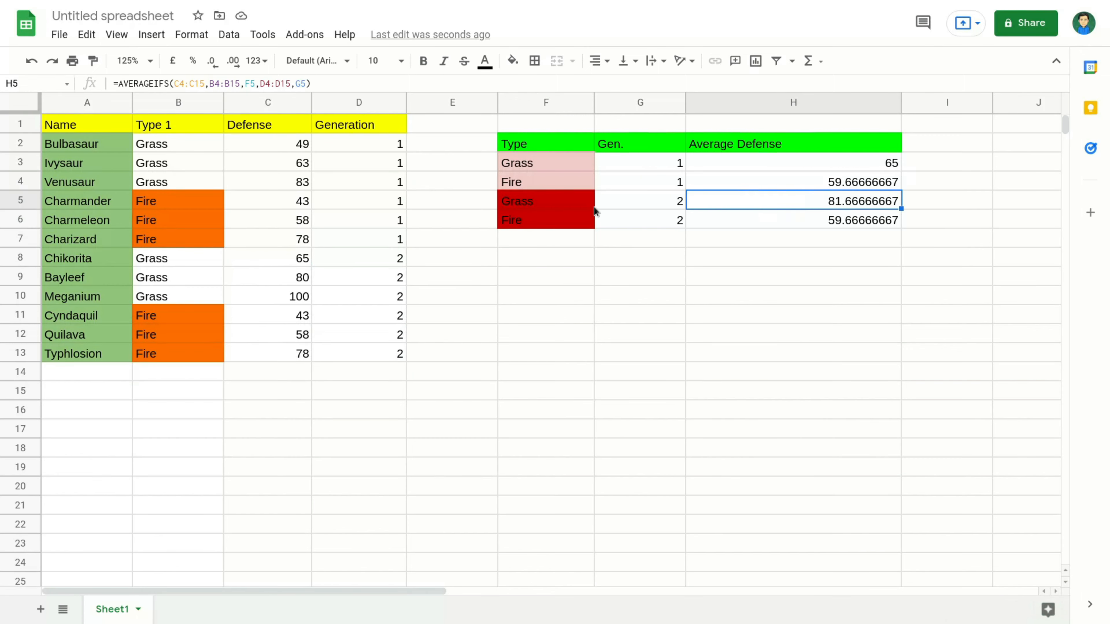
pyautogui.click(669, 207)
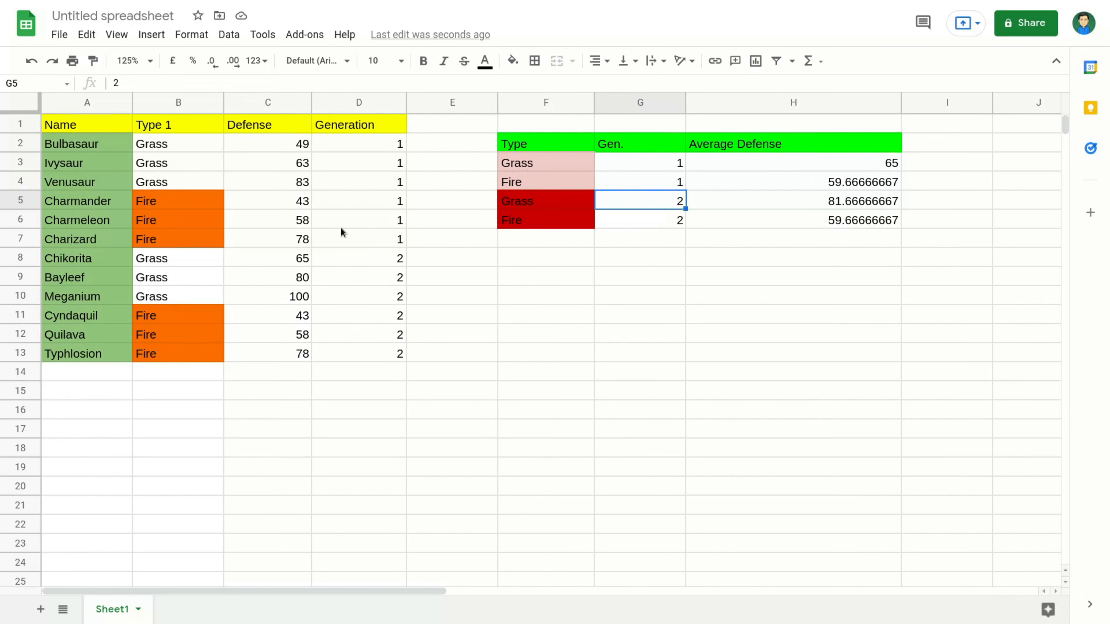
pyautogui.moveTo(369, 263); pyautogui.dragTo(381, 354)
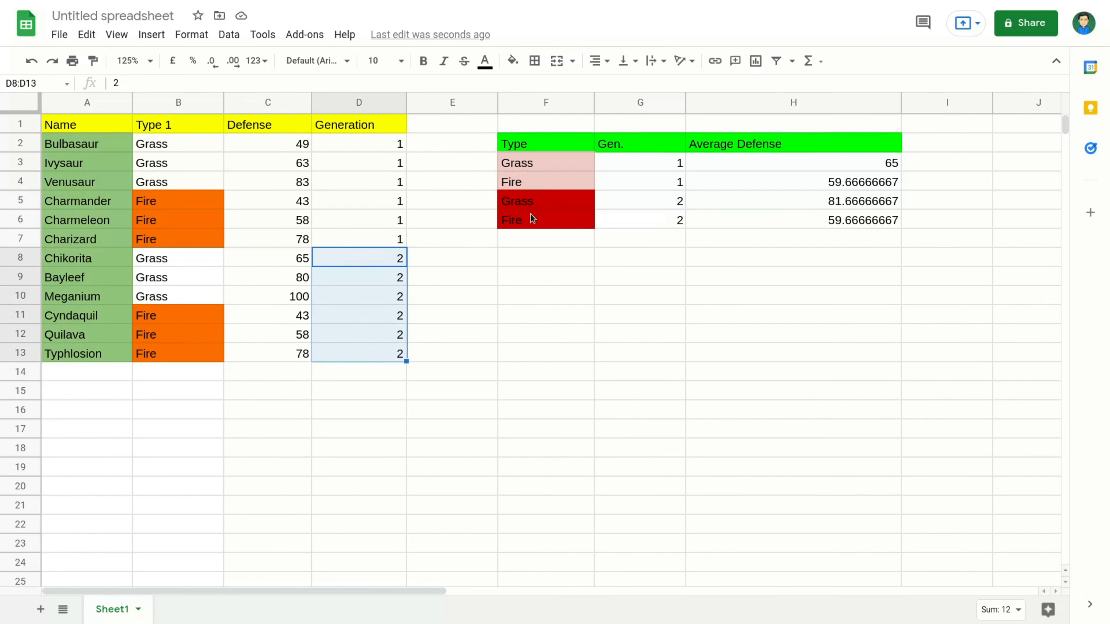
# Check the H5 average against the type, generation and Defense cells of the Grass rows 8 to 10.
pyautogui.click(190, 260)
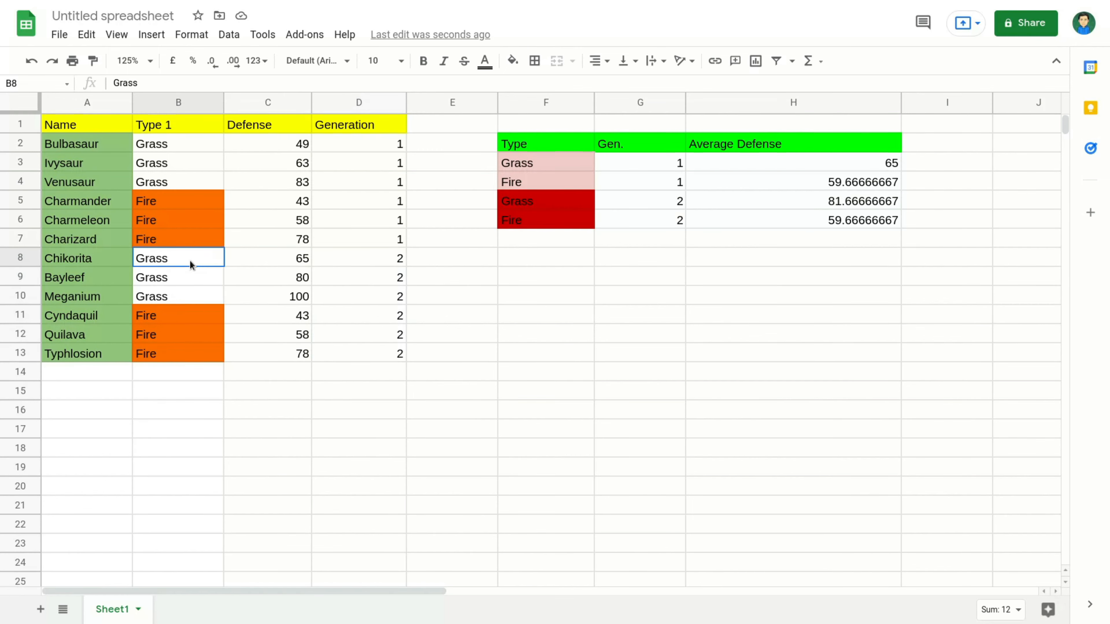
pyautogui.click(179, 279)
pyautogui.click(176, 290)
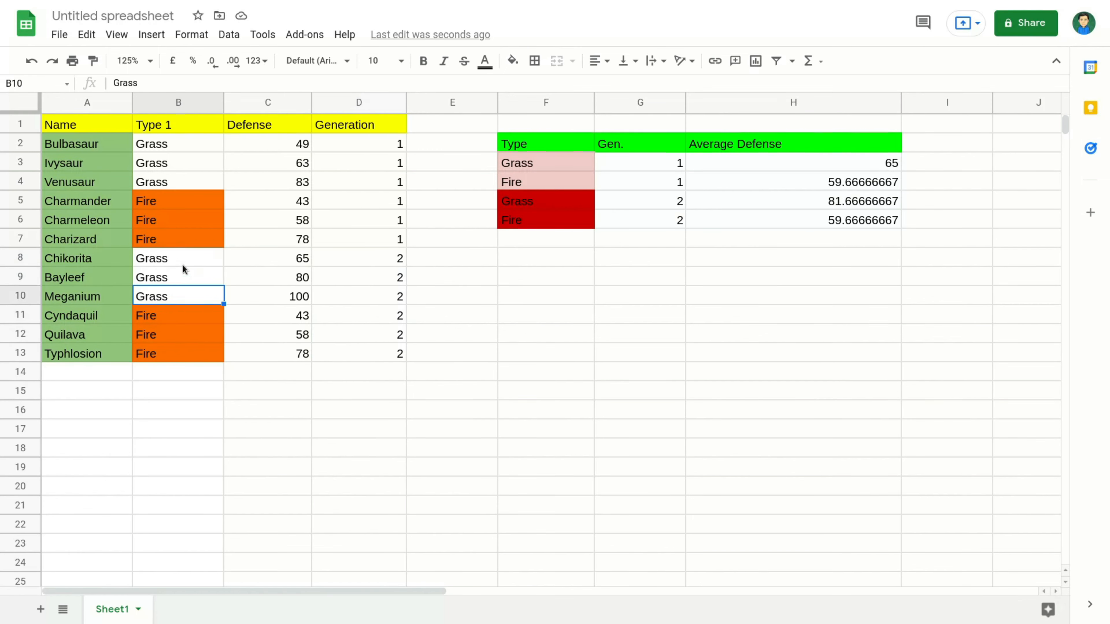
pyautogui.moveTo(183, 264); pyautogui.dragTo(189, 289)
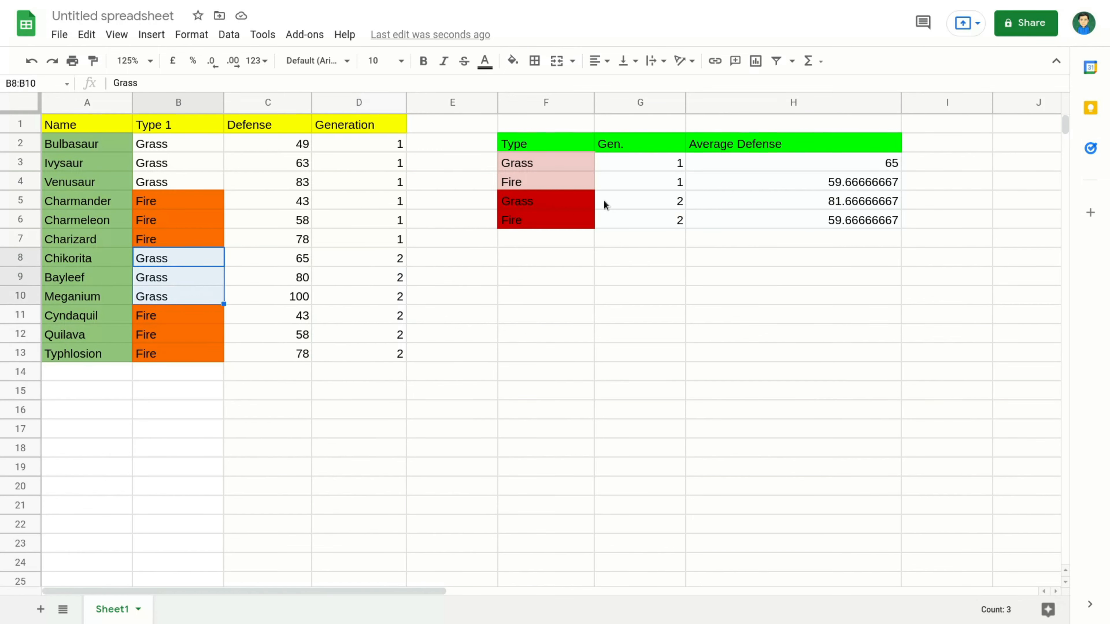
pyautogui.moveTo(391, 260); pyautogui.dragTo(390, 293)
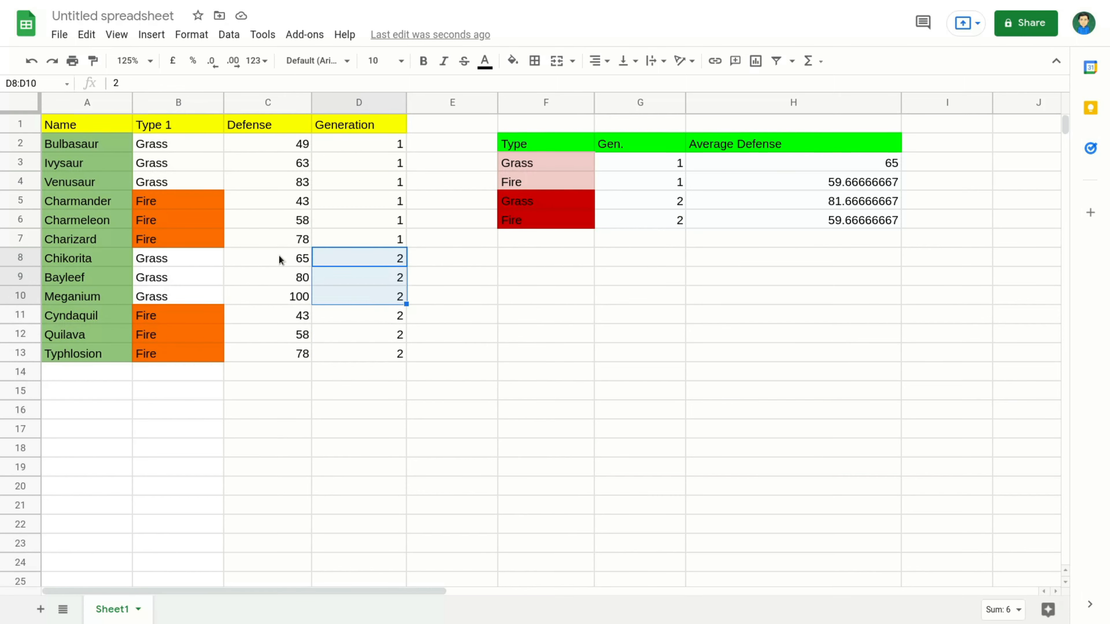
pyautogui.moveTo(280, 258); pyautogui.dragTo(293, 296)
pyautogui.click(842, 206)
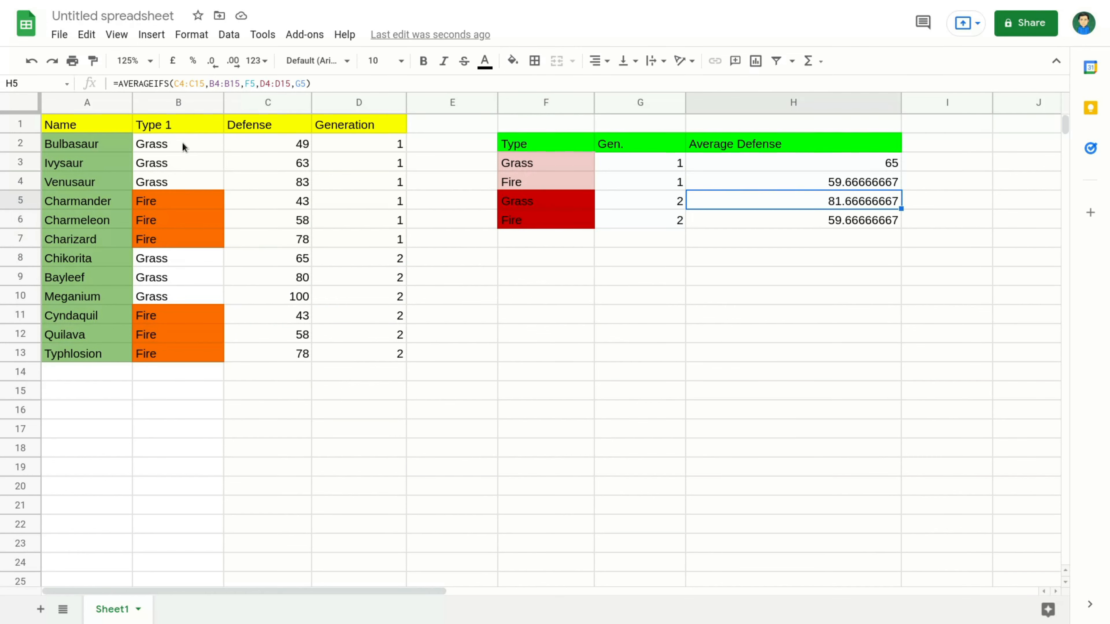
# Review the full Type 1 criteria range and the Defense averaging range C2:C13 in the data table.
pyautogui.moveTo(182, 142); pyautogui.dragTo(195, 349)
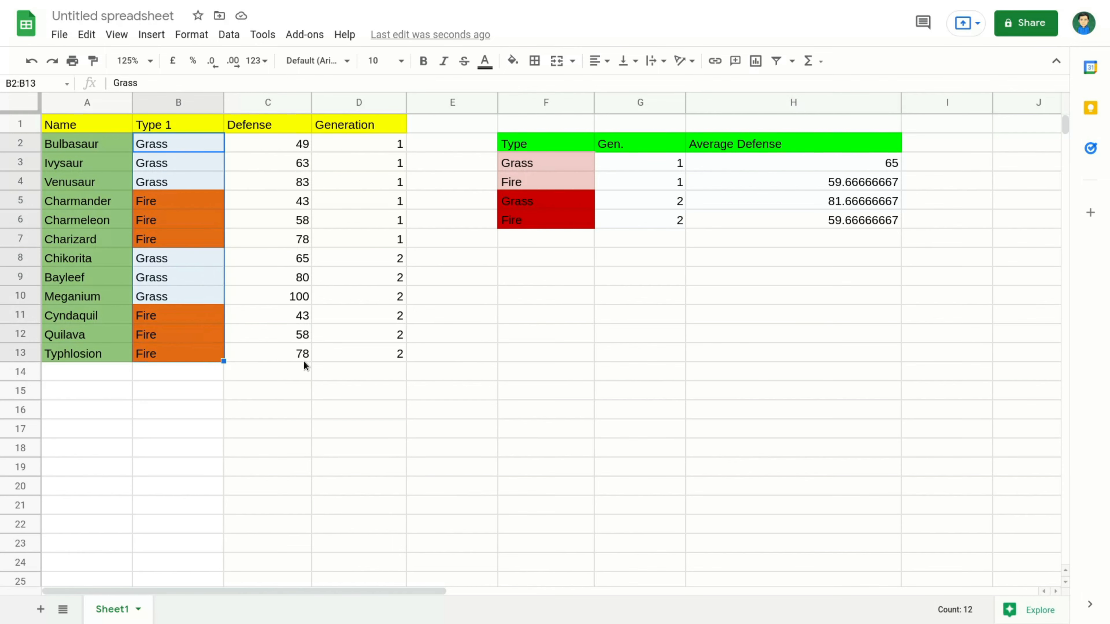
pyautogui.moveTo(301, 361); pyautogui.dragTo(296, 358)
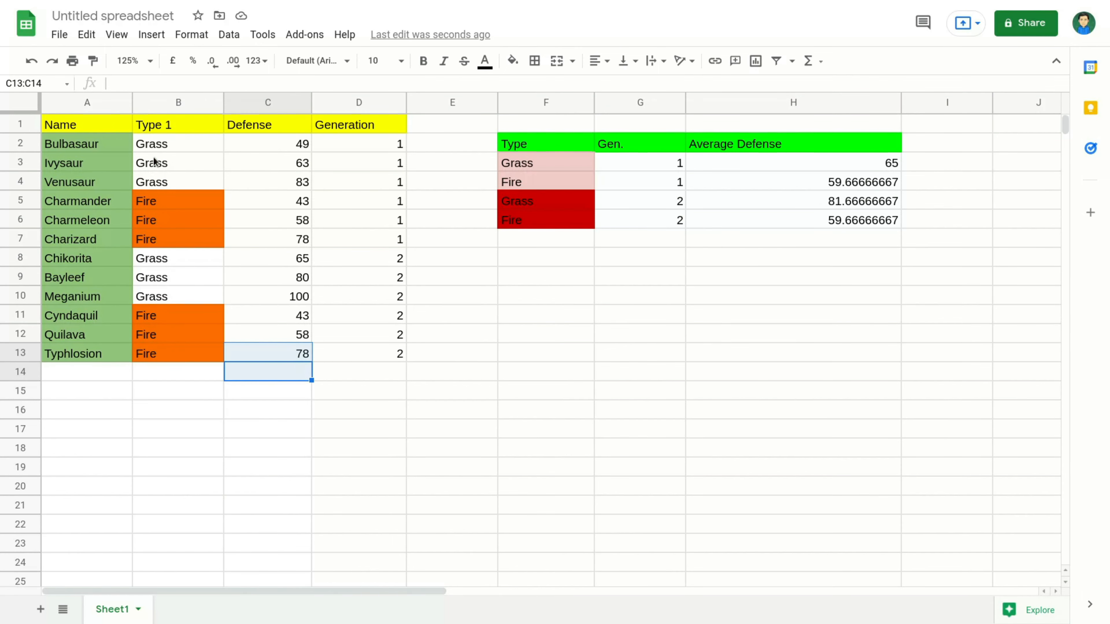
pyautogui.moveTo(163, 148); pyautogui.dragTo(219, 369)
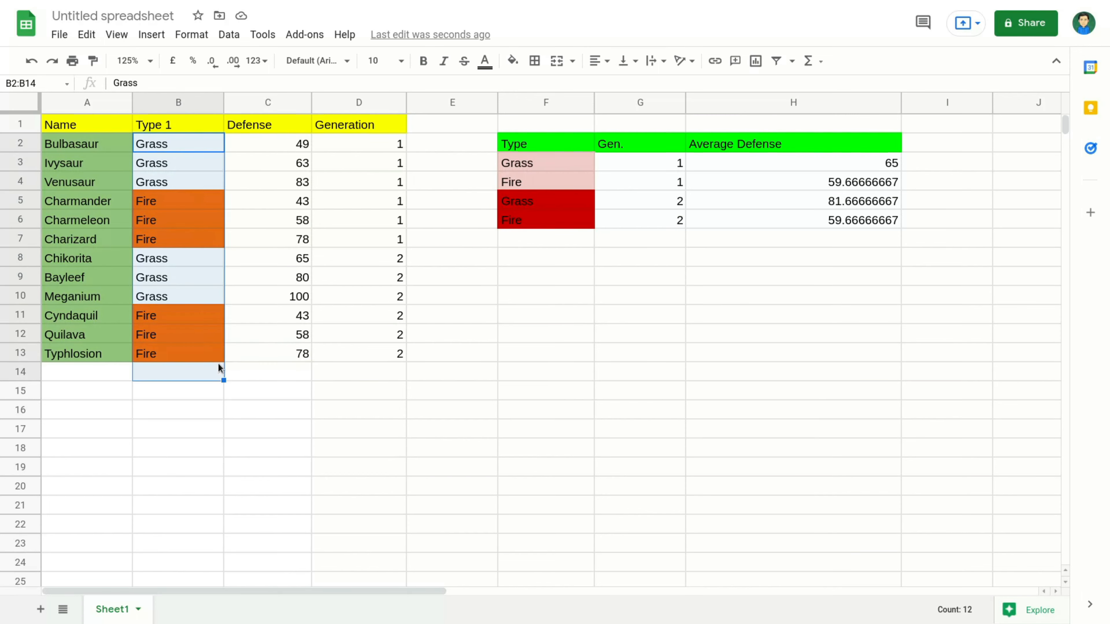
pyautogui.moveTo(287, 144); pyautogui.dragTo(276, 358)
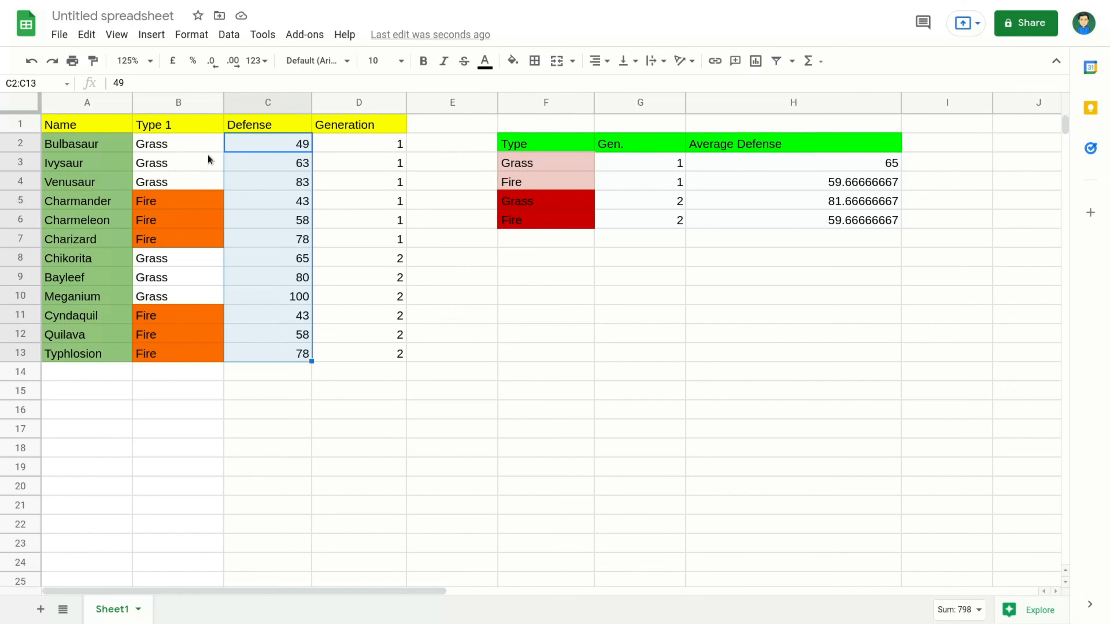
# Compare the Grass and Fire groups in the Type 1 column with the generation 1 and 2 groups in the Generation column.
pyautogui.moveTo(185, 146); pyautogui.dragTo(187, 248)
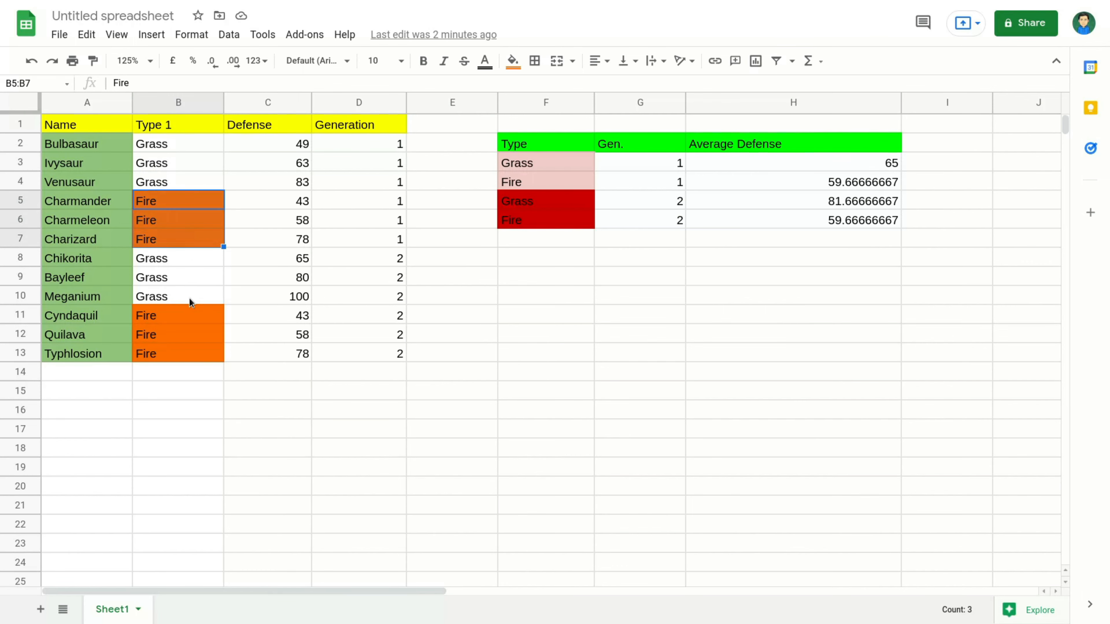
pyautogui.moveTo(189, 298); pyautogui.dragTo(179, 259)
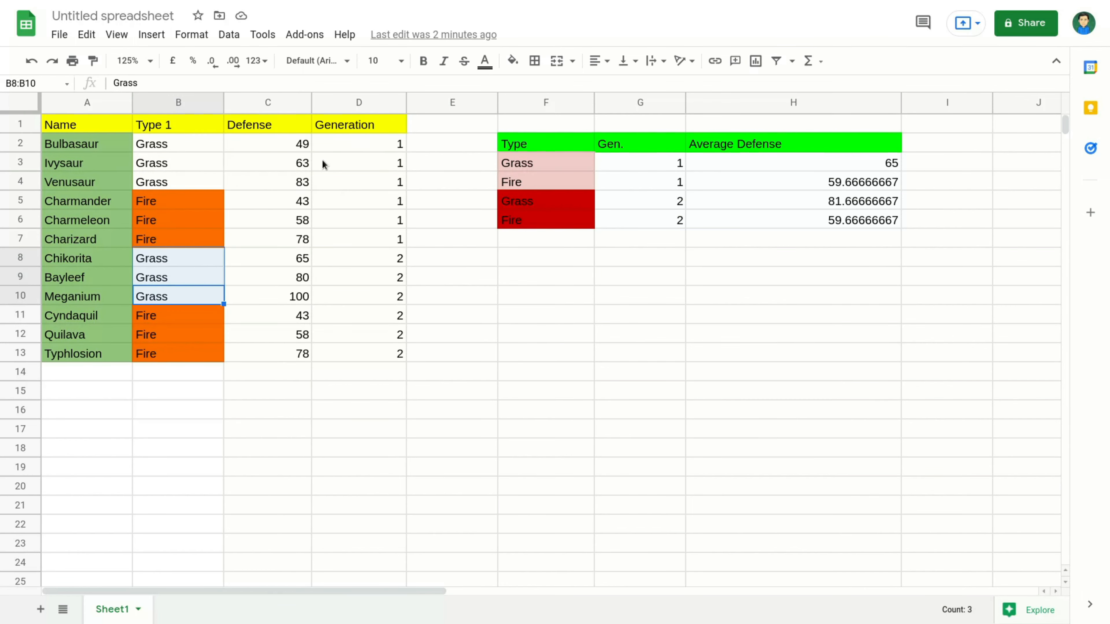
pyautogui.moveTo(184, 144); pyautogui.dragTo(188, 166)
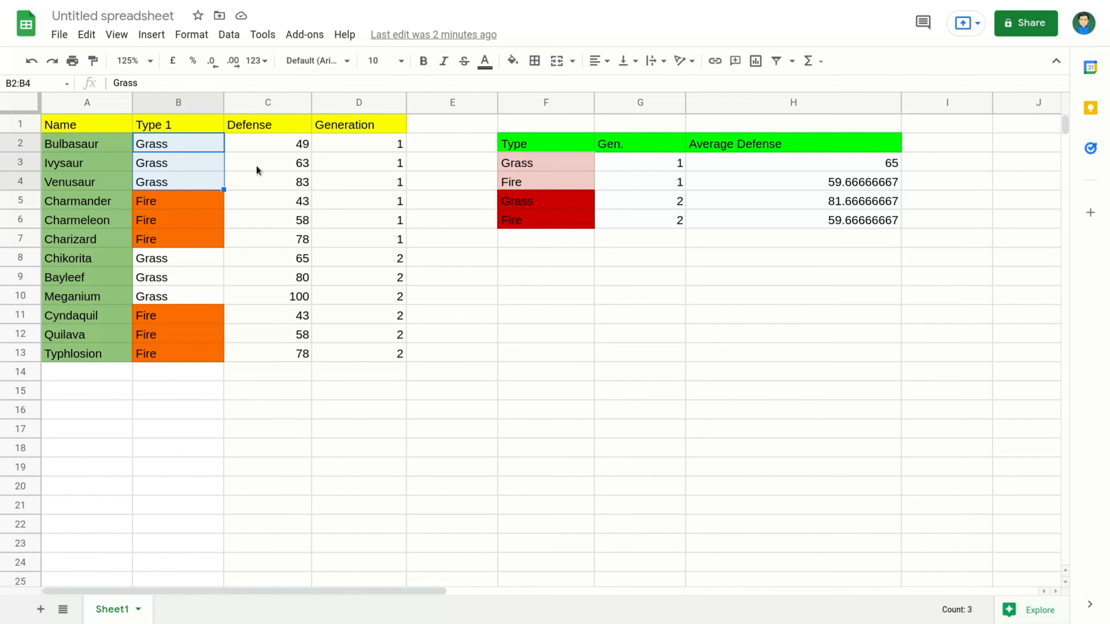
pyautogui.moveTo(350, 137); pyautogui.dragTo(361, 202)
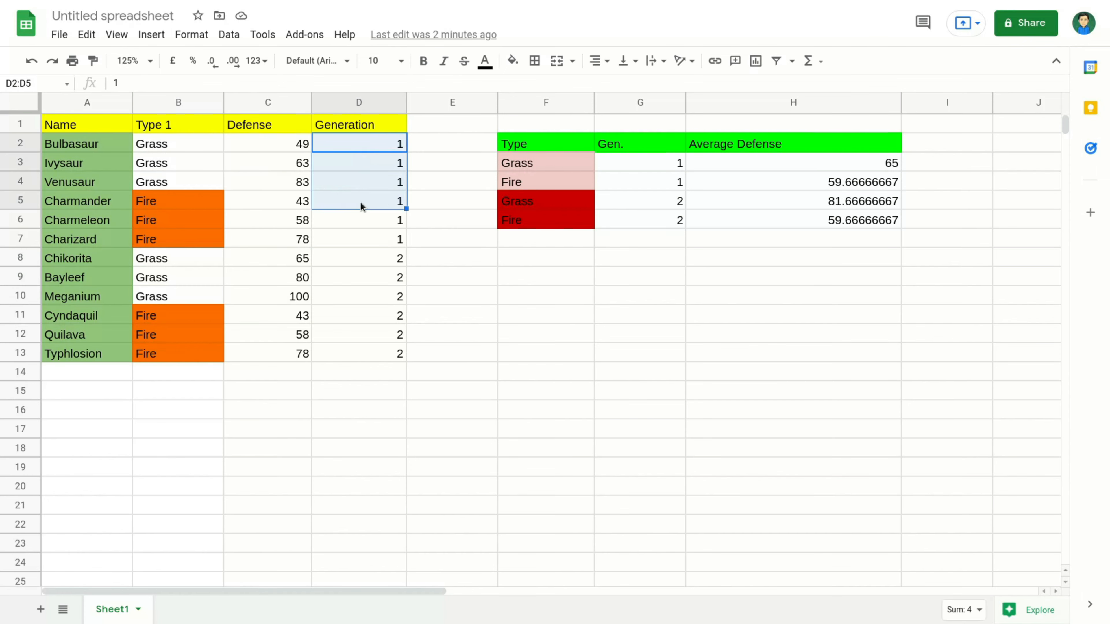
pyautogui.moveTo(369, 278); pyautogui.dragTo(381, 320)
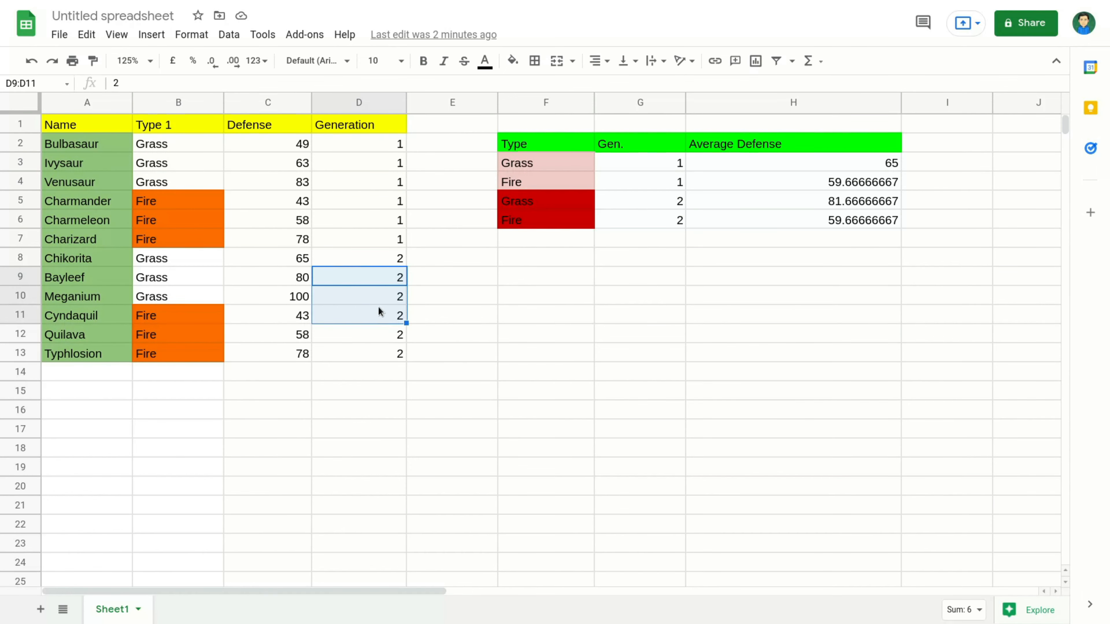
pyautogui.click(621, 377)
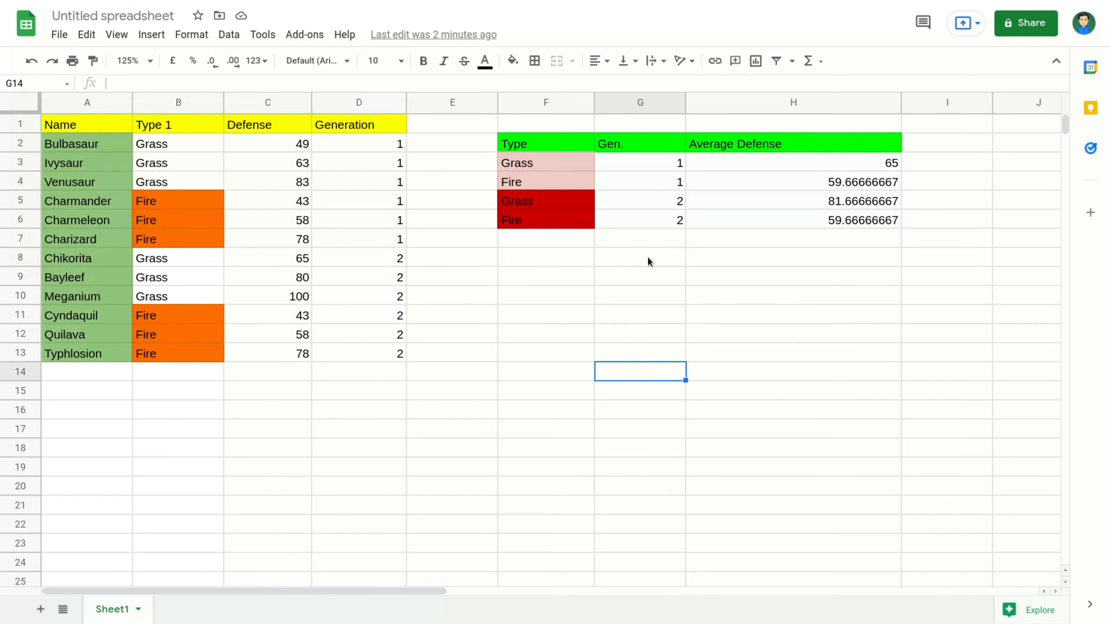